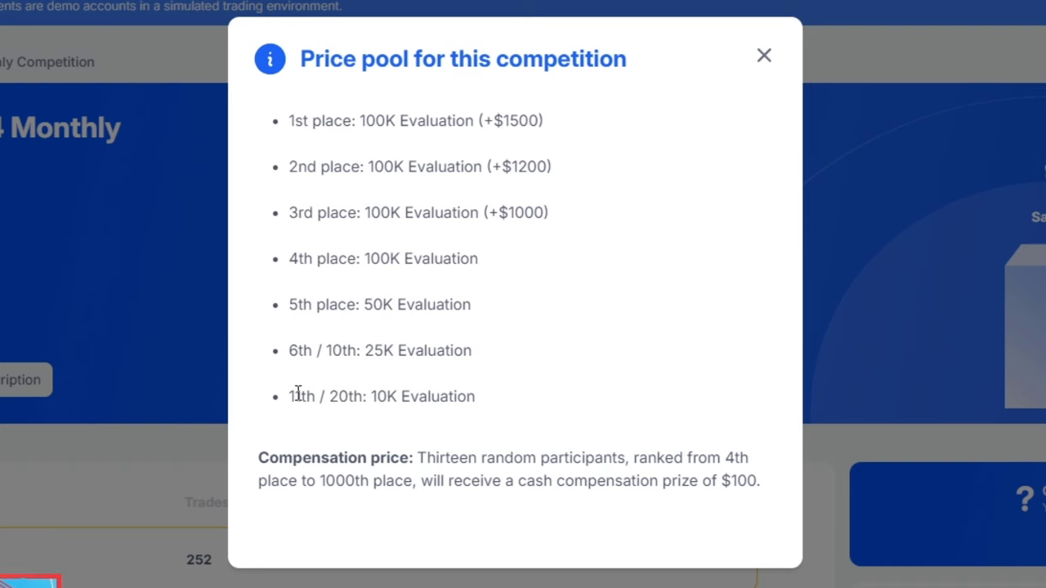
- Review the November 2024 Monthly Competition prizes from 11th/20th place up to 4th place, and close the prize list
{"action": "left_click_drag", "start_coordinate": [292, 395], "coordinate": [546, 407]}
{"action": "left_click", "coordinate": [548, 389]}
{"action": "left_click_drag", "start_coordinate": [365, 350], "coordinate": [535, 351]}
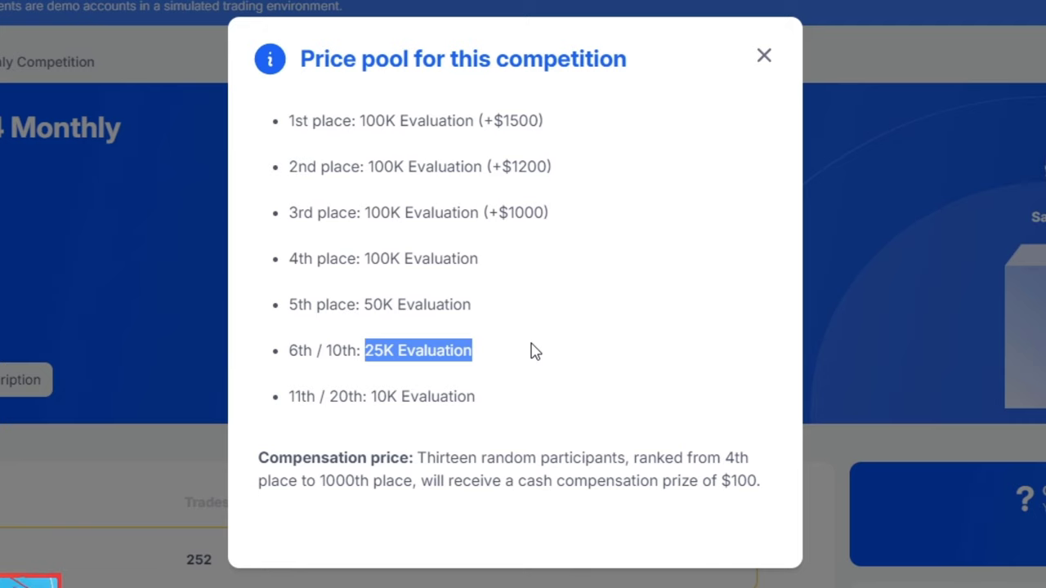
{"action": "left_click_drag", "start_coordinate": [366, 302], "coordinate": [474, 303]}
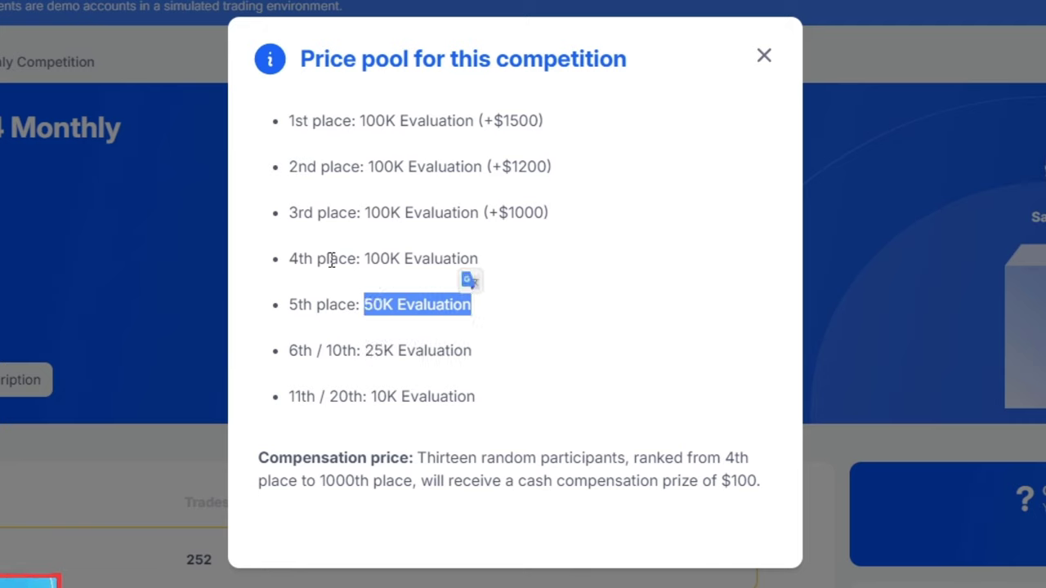
{"action": "left_click_drag", "start_coordinate": [364, 260], "coordinate": [532, 257]}
{"action": "left_click", "coordinate": [619, 268]}
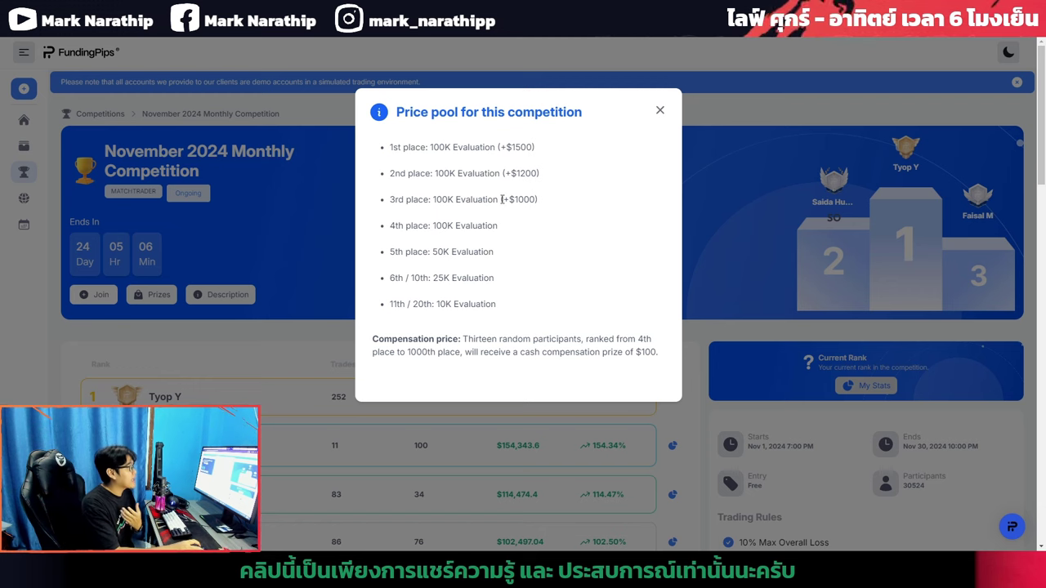
{"action": "left_click", "coordinate": [660, 110]}
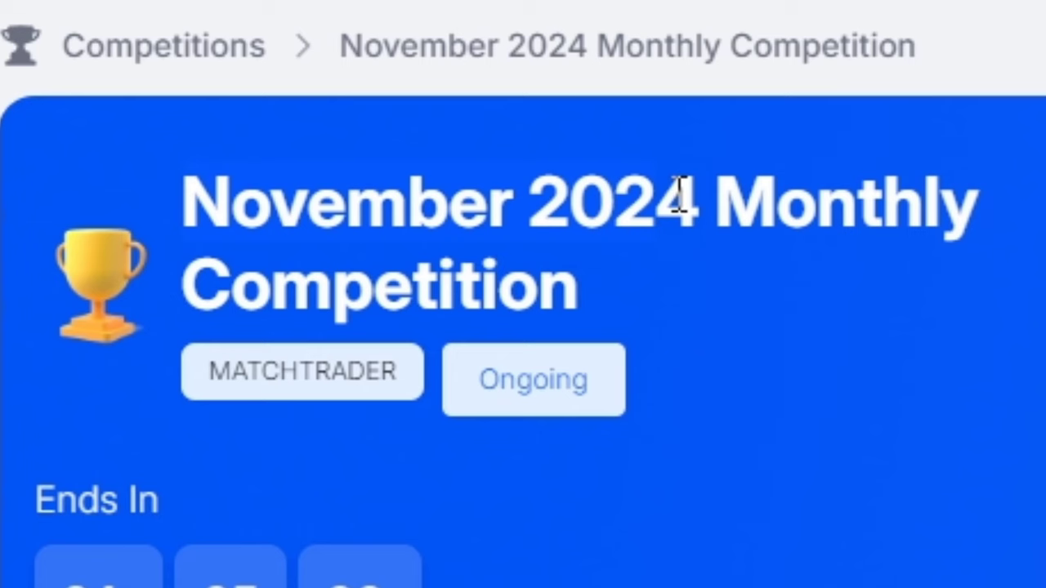
{"action": "left_click", "coordinate": [679, 196]}
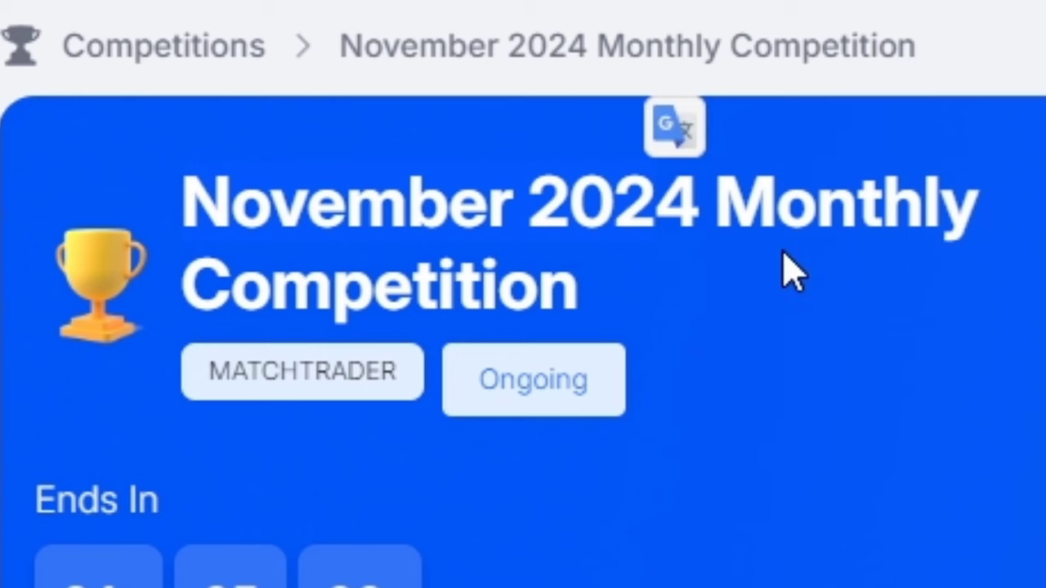
{"action": "left_click", "coordinate": [789, 272]}
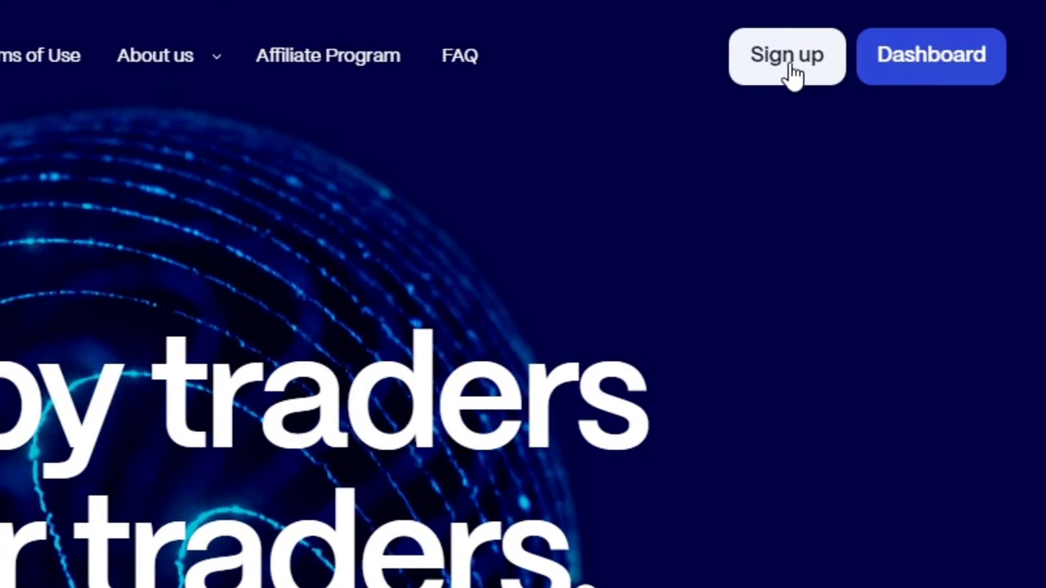
- Open the FundingPips account sign-up form and examine its name, email, password and confirm-password fields
{"action": "left_click", "coordinate": [791, 71]}
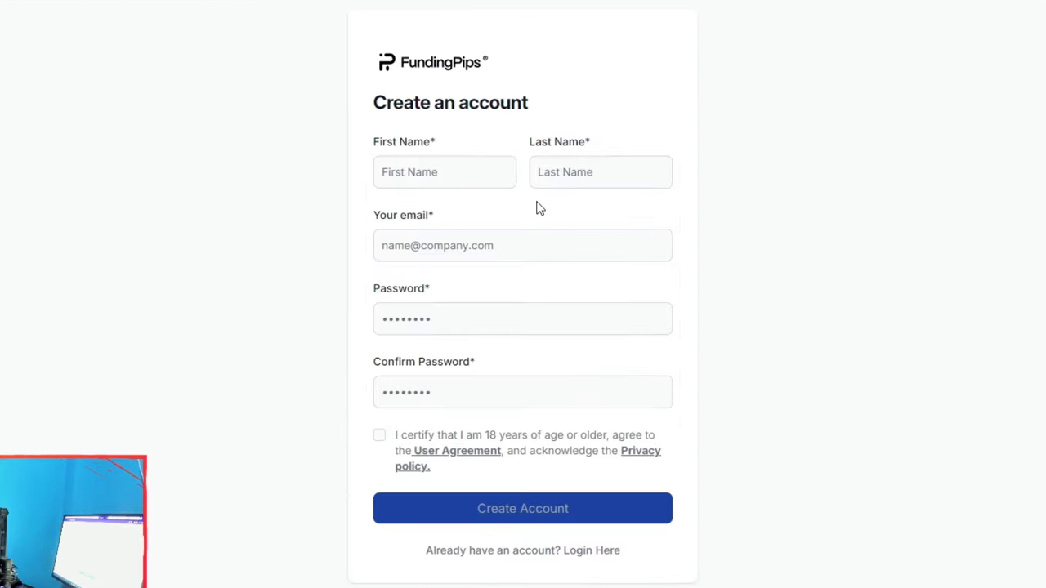
{"action": "left_click_drag", "start_coordinate": [548, 143], "coordinate": [577, 144]}
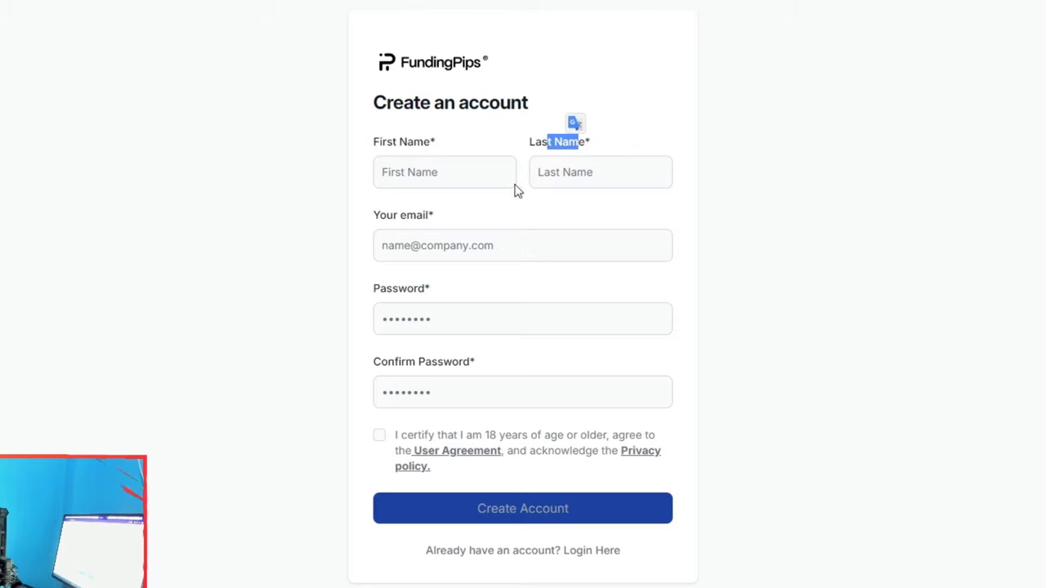
{"action": "left_click", "coordinate": [448, 232]}
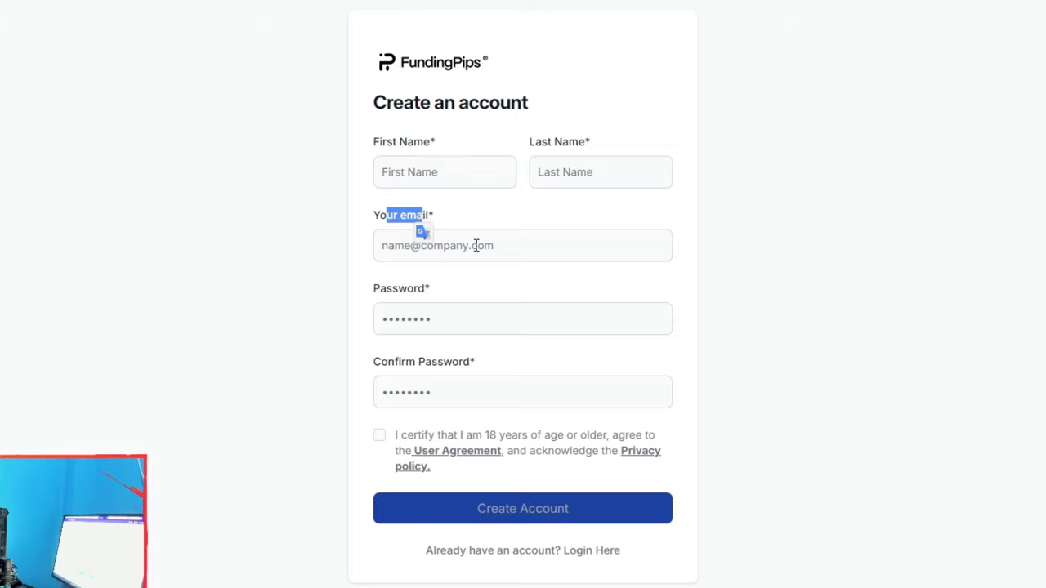
{"action": "left_click", "coordinate": [525, 214]}
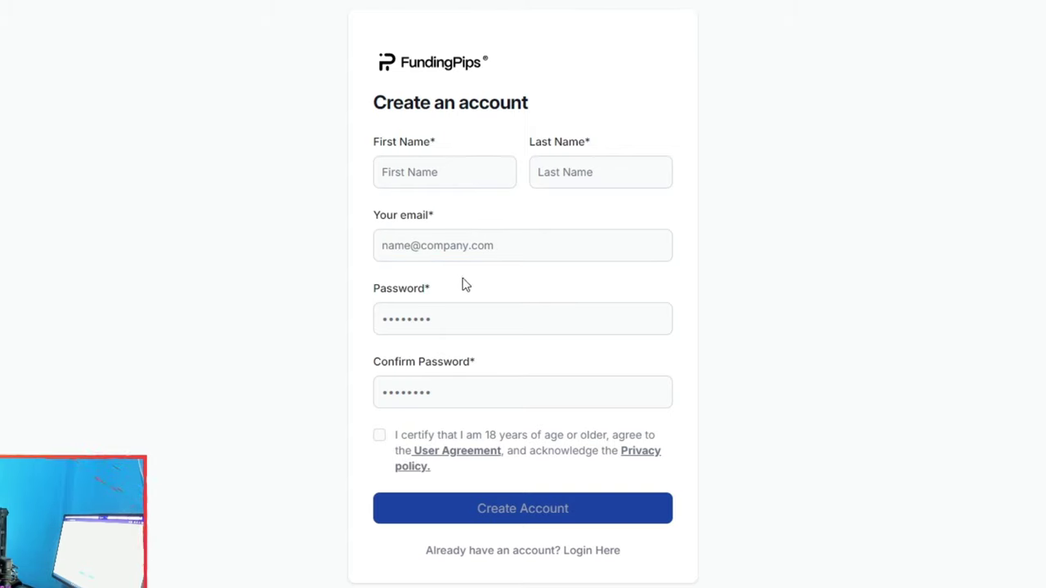
{"action": "left_click_drag", "start_coordinate": [381, 297], "coordinate": [420, 295]}
{"action": "left_click", "coordinate": [434, 379]}
{"action": "left_click_drag", "start_coordinate": [398, 369], "coordinate": [451, 367]}
{"action": "left_click", "coordinate": [455, 391]}
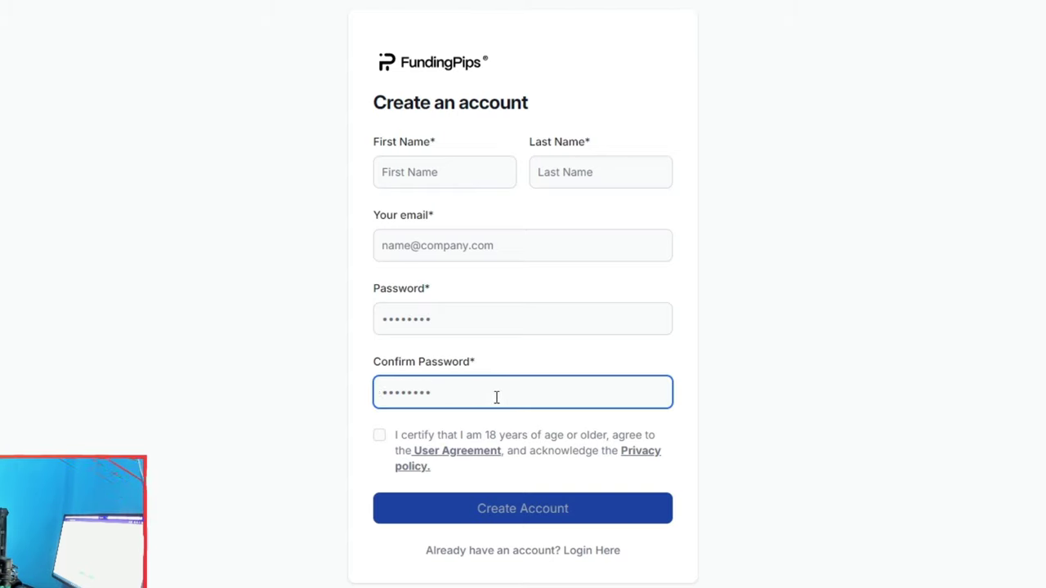
- Accept the certification of being 18 years or older, including the User Agreement and Privacy policy, on the sign-up form
{"action": "left_click", "coordinate": [335, 391]}
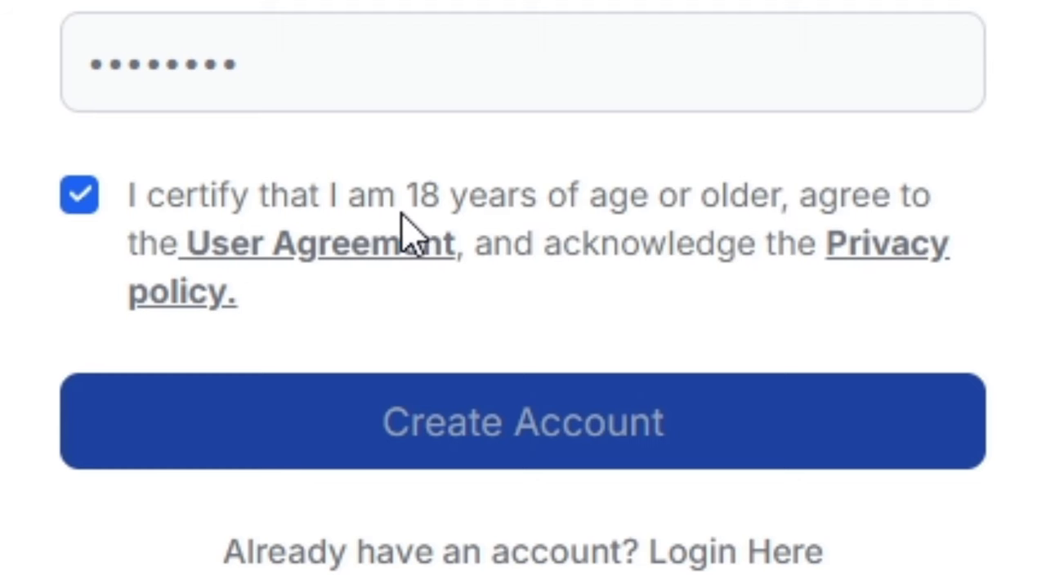
{"action": "left_click_drag", "start_coordinate": [334, 210], "coordinate": [553, 199]}
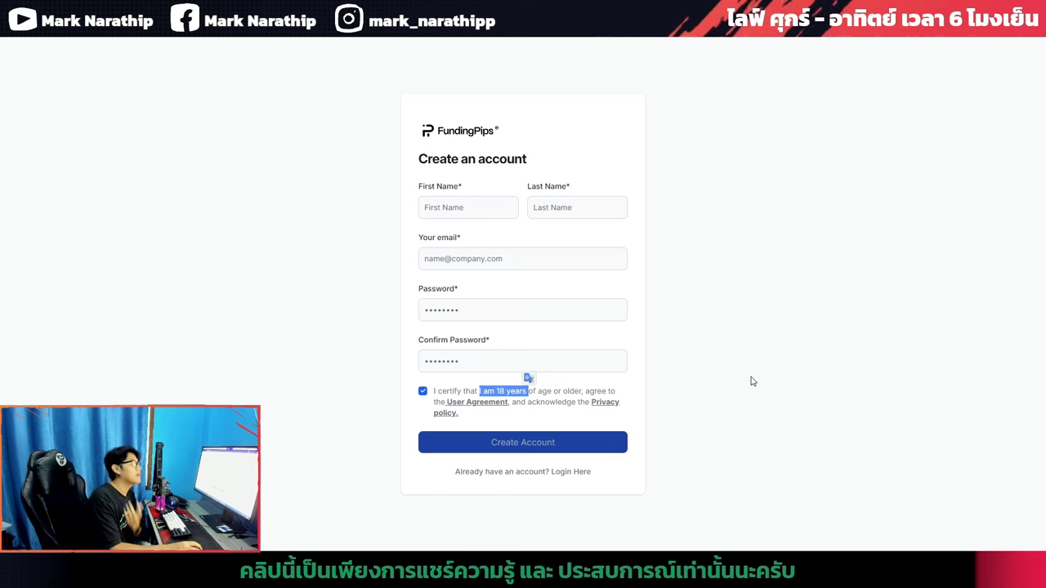
{"action": "left_click", "coordinate": [753, 381]}
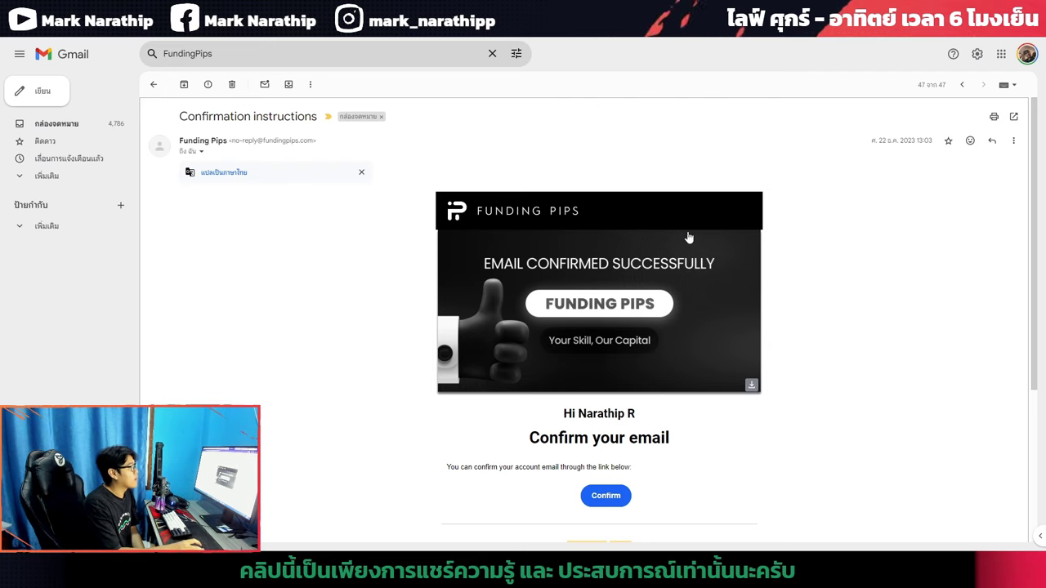
- Switch to Gmail, examine the Funding Pips "Confirmation instructions" email and its sender, and return to the sign-up form
{"action": "scroll", "coordinate": [817, 266], "scroll_direction": "down", "scroll_amount": 1}
{"action": "scroll", "coordinate": [617, 351], "scroll_direction": "up", "scroll_amount": 1}
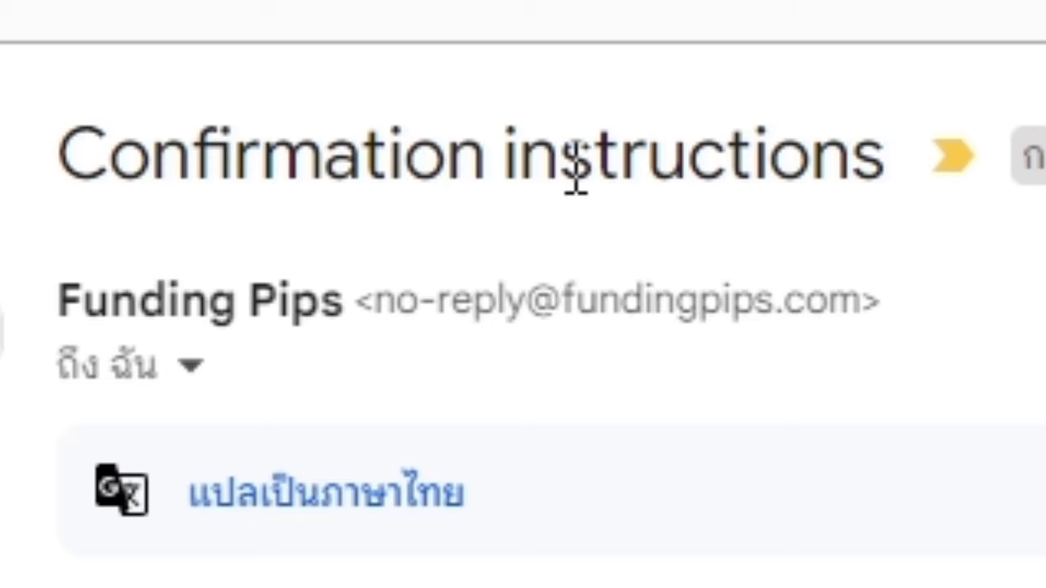
{"action": "left_click_drag", "start_coordinate": [685, 177], "coordinate": [864, 174]}
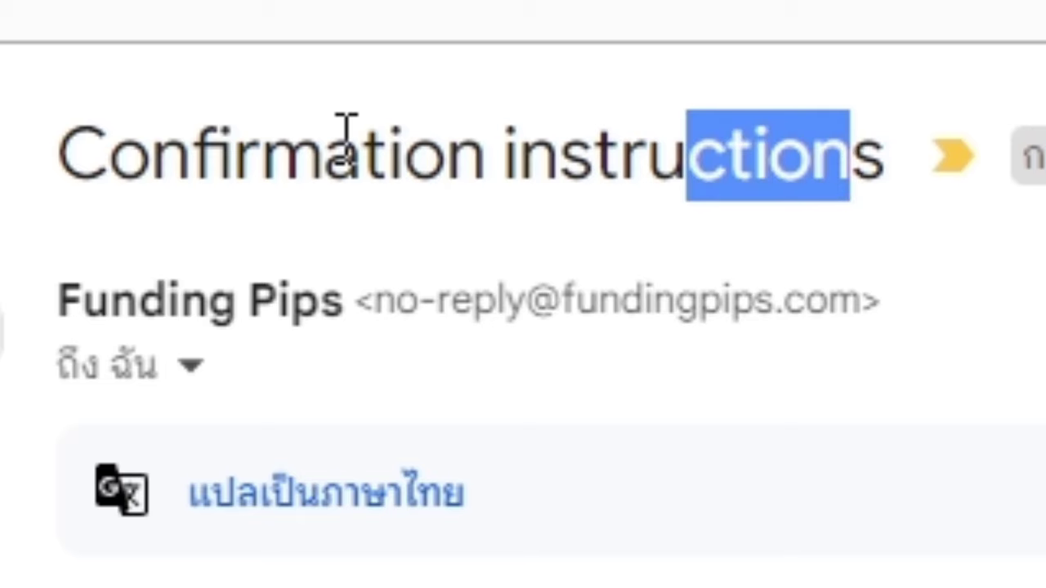
{"action": "left_click_drag", "start_coordinate": [88, 304], "coordinate": [334, 297]}
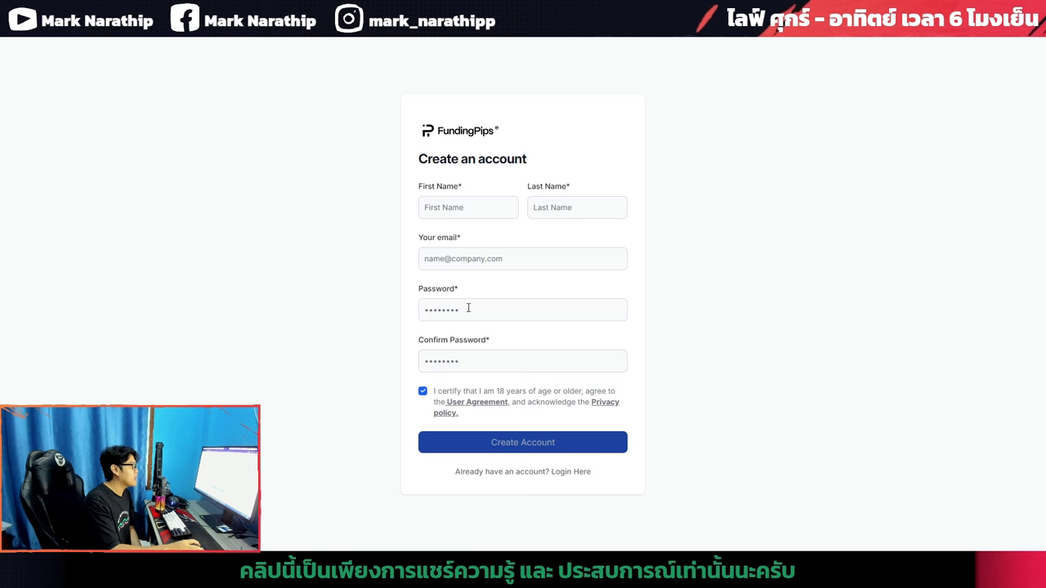
{"action": "left_click", "coordinate": [464, 258]}
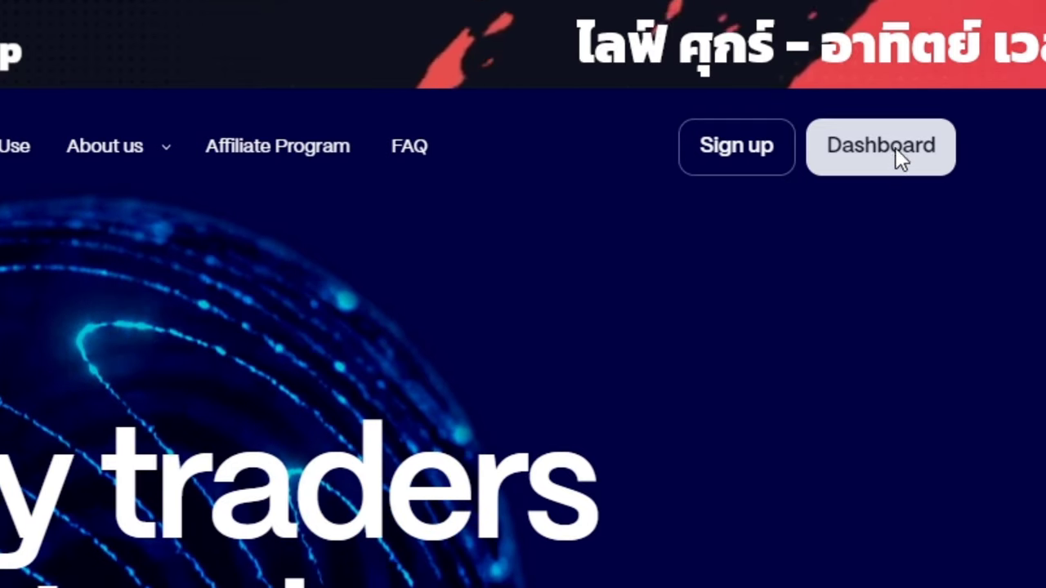
- Open the FundingPips dashboard sign-in page and sign in with the account's email and password
{"action": "left_click", "coordinate": [895, 147]}
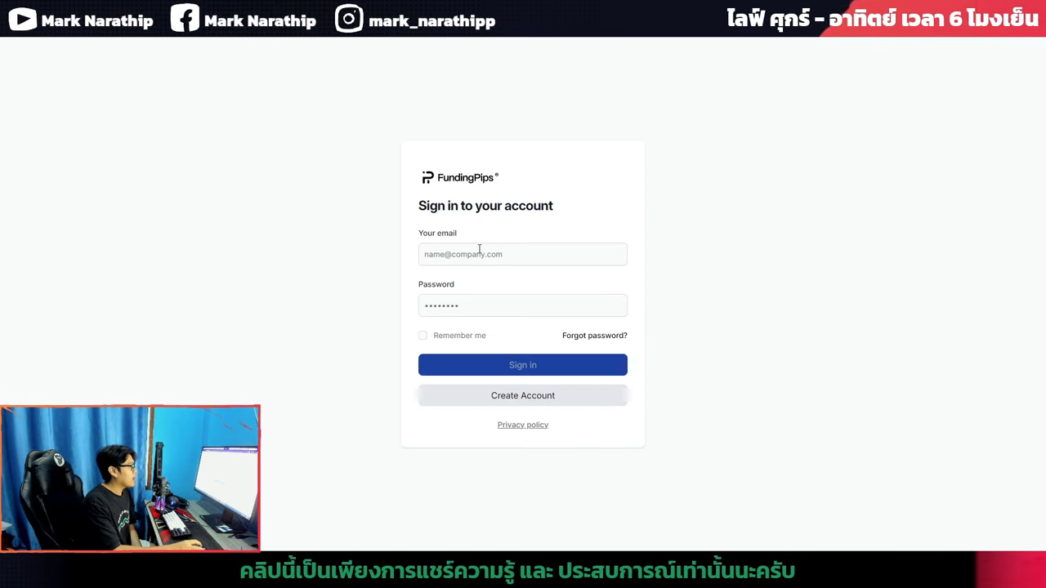
{"action": "left_click", "coordinate": [462, 250]}
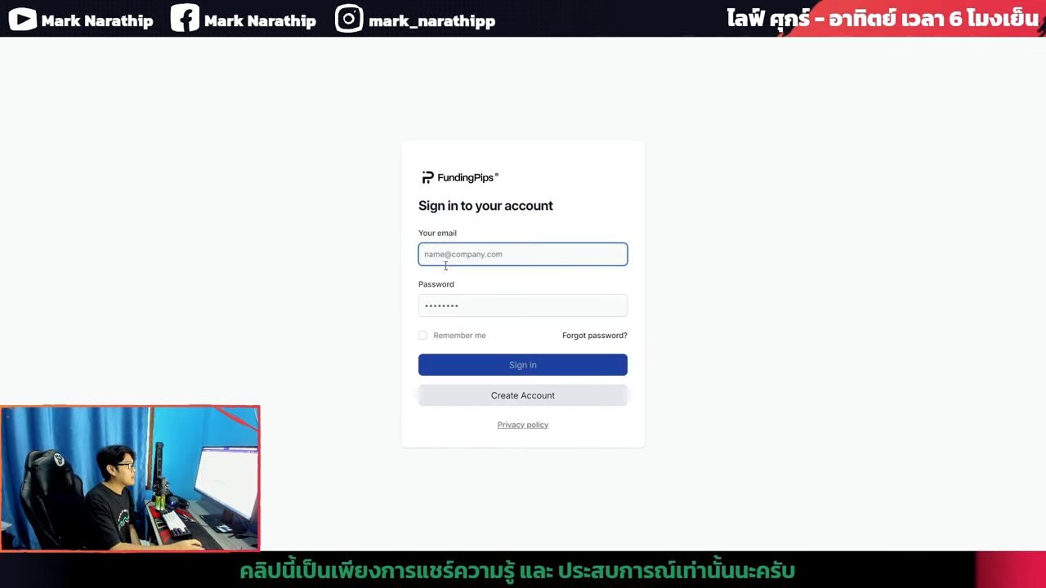
{"action": "left_click", "coordinate": [448, 304]}
{"action": "left_click", "coordinate": [479, 252]}
{"action": "left_click", "coordinate": [450, 307]}
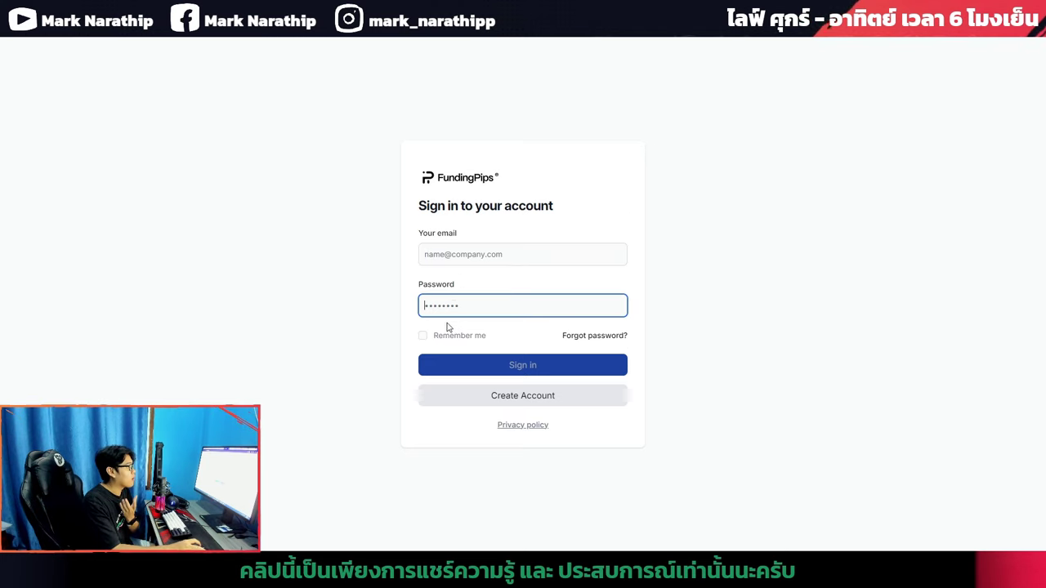
{"action": "left_click", "coordinate": [554, 365]}
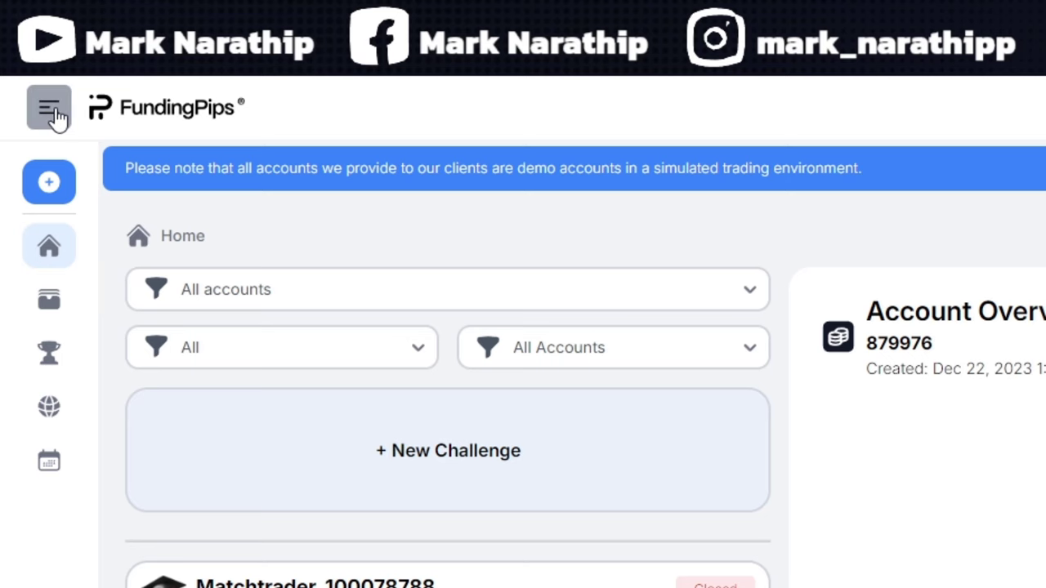
- Open the Competitions page from the dashboard and show the full list of all competitions
{"action": "left_click", "coordinate": [54, 117]}
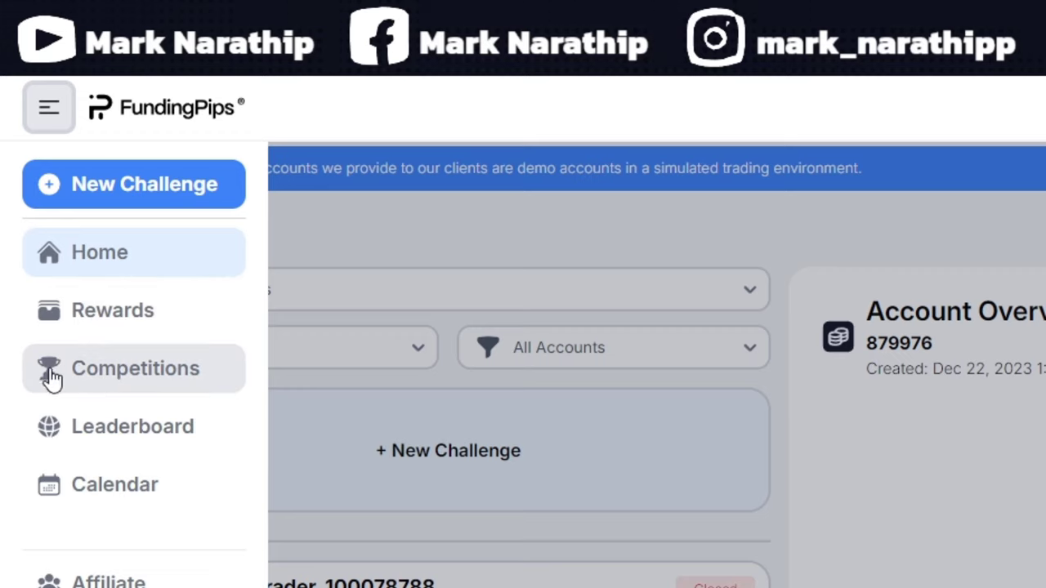
{"action": "left_click", "coordinate": [155, 377]}
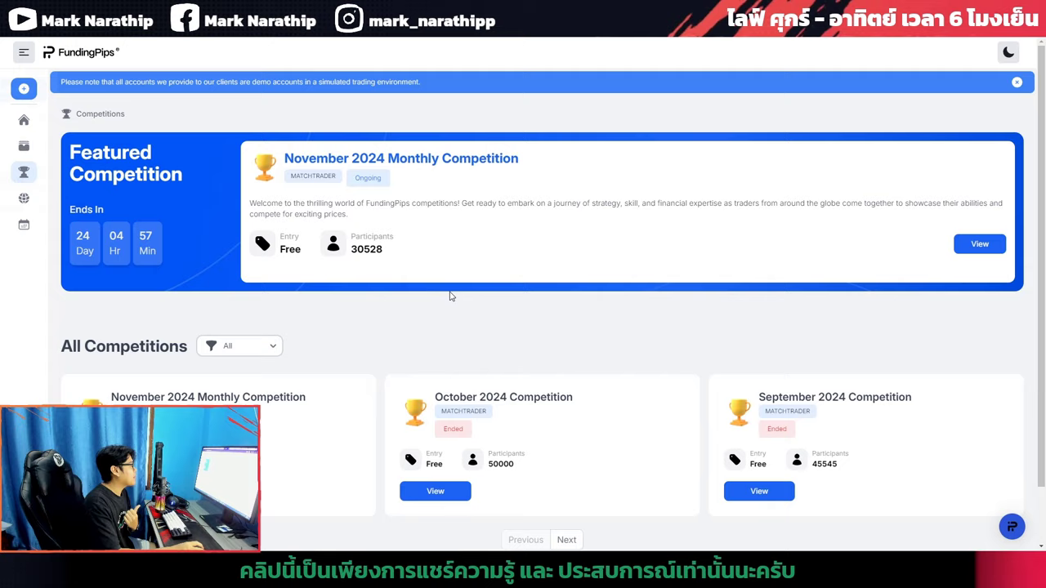
{"action": "key", "text": "ctrl+minus"}
{"action": "key", "text": "ctrl+minus"}
{"action": "scroll", "coordinate": [316, 308], "scroll_direction": "down", "scroll_amount": 2}
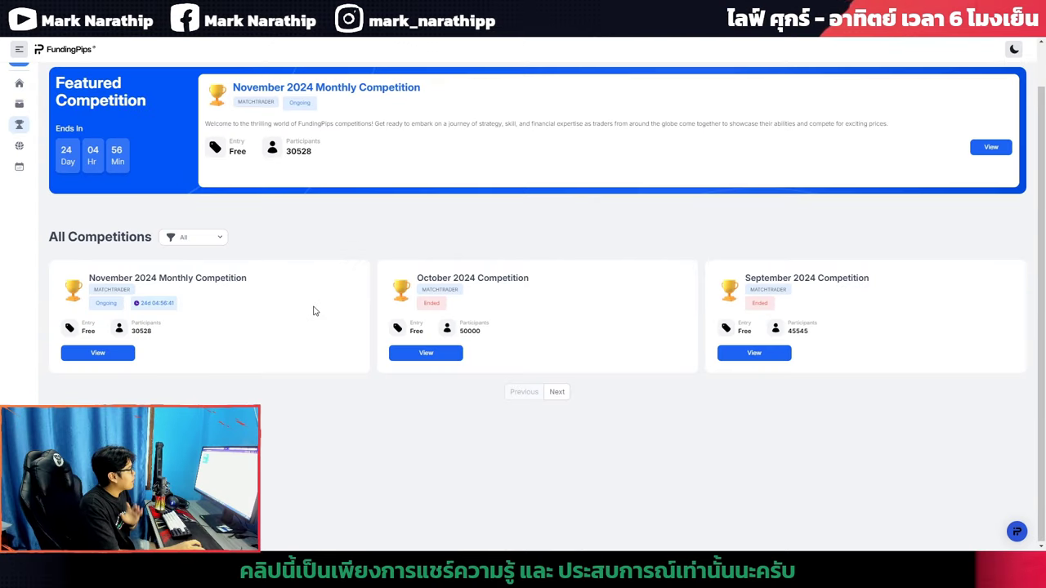
- Compare the status of the November, October and September 2024 competitions and check the November competition's remaining time
{"action": "mouse_move", "coordinate": [88, 278]}
{"action": "left_mouse_down"}
{"action": "mouse_move", "coordinate": [882, 318]}
{"action": "mouse_move", "coordinate": [93, 276]}
{"action": "left_mouse_up"}
{"action": "left_click", "coordinate": [869, 413]}
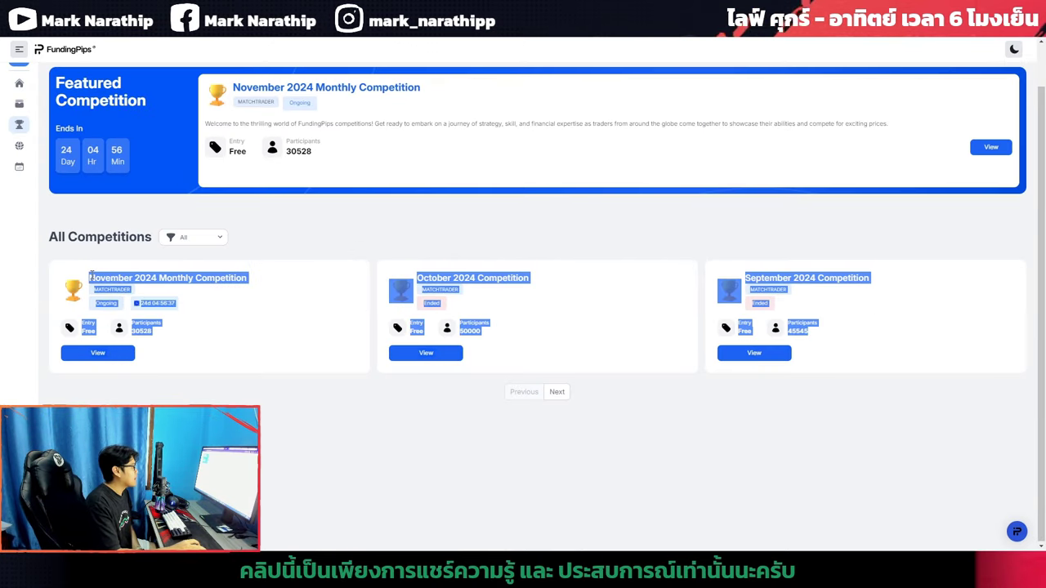
{"action": "left_click", "coordinate": [236, 319]}
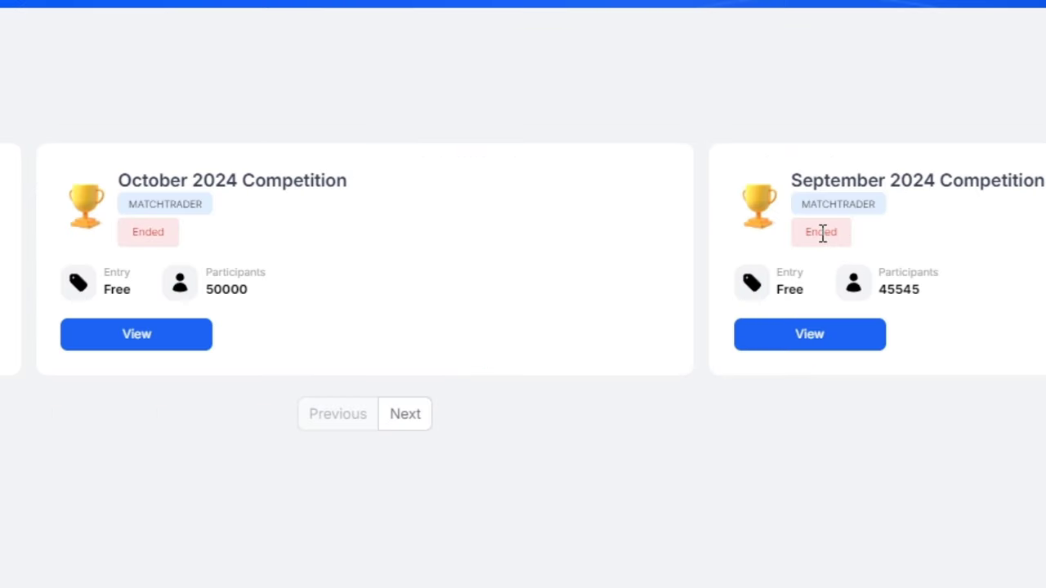
{"action": "double_click", "coordinate": [823, 235]}
{"action": "left_click", "coordinate": [145, 234]}
{"action": "double_click", "coordinate": [145, 234]}
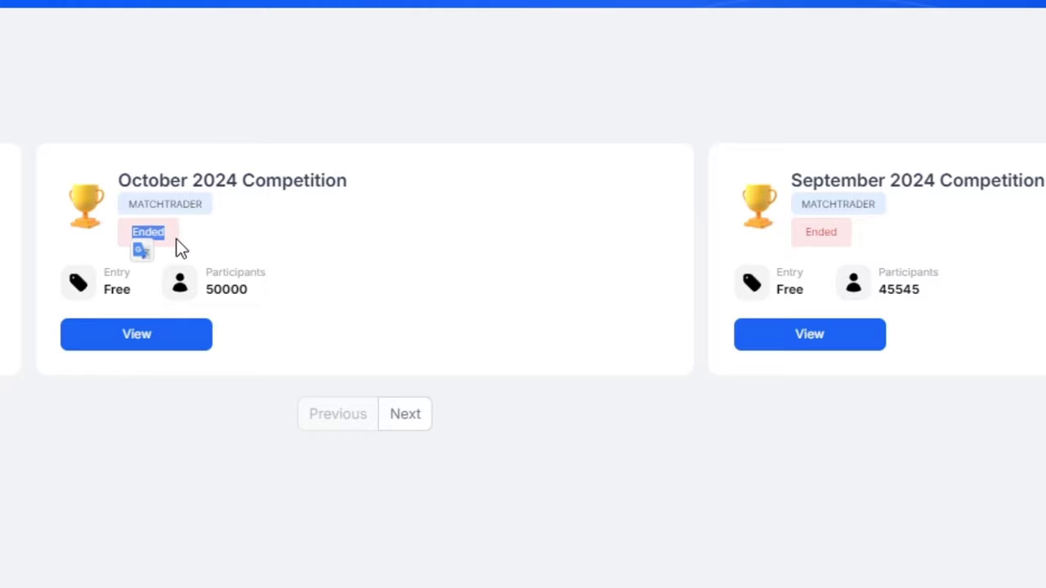
{"action": "left_click", "coordinate": [184, 237]}
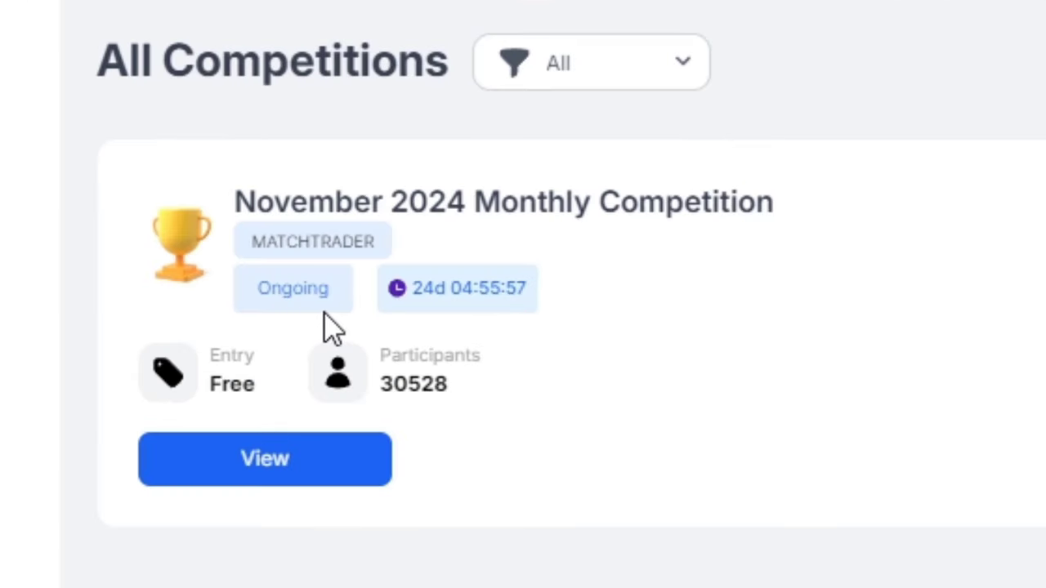
{"action": "left_click_drag", "start_coordinate": [415, 291], "coordinate": [537, 304]}
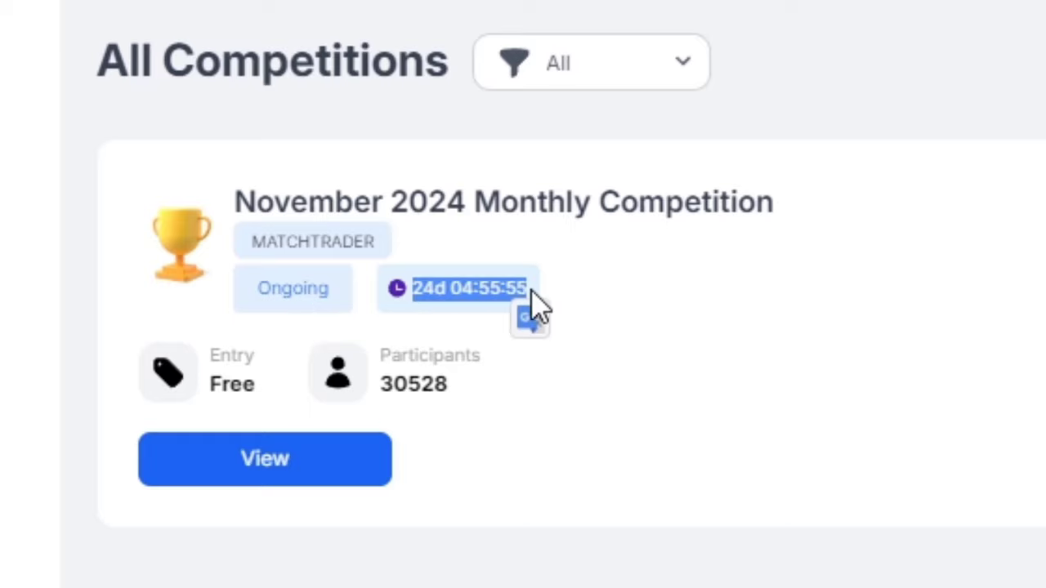
{"action": "left_click", "coordinate": [523, 326]}
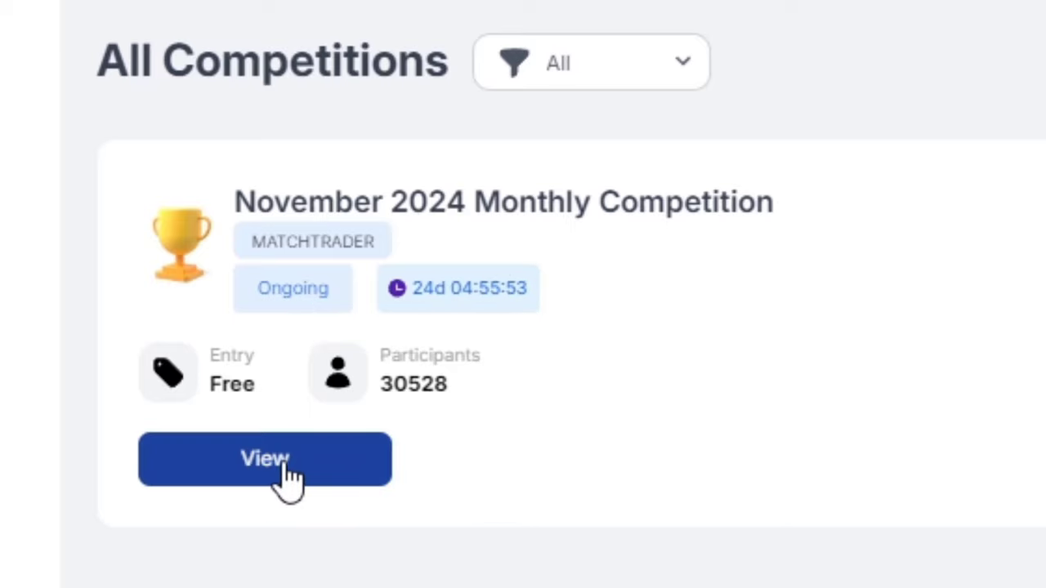
- Open the November 2024 Monthly Competition and join it, confirming agreement to the trading and reward rules
{"action": "left_click", "coordinate": [315, 470]}
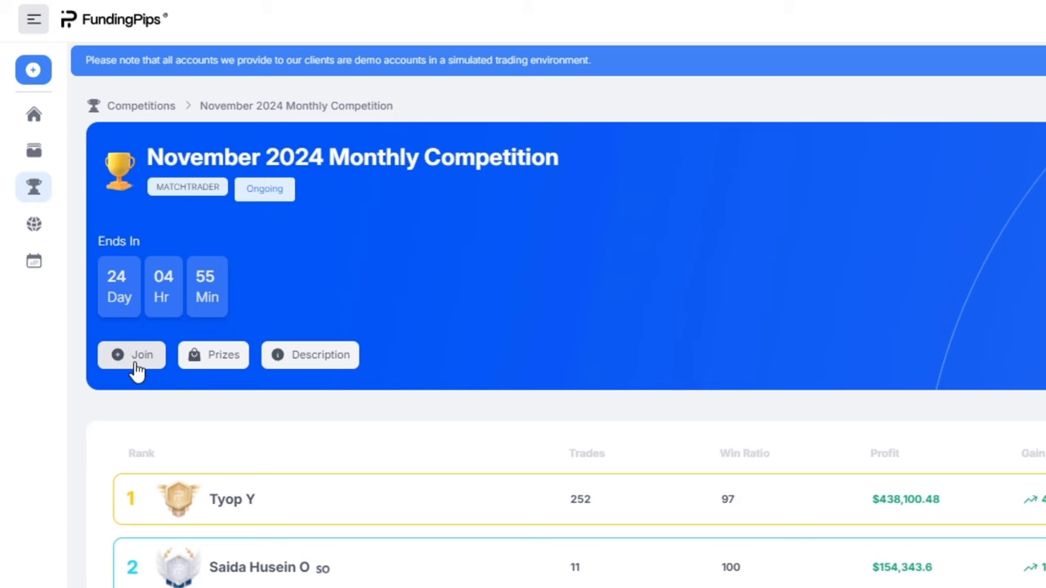
{"action": "left_click", "coordinate": [137, 370]}
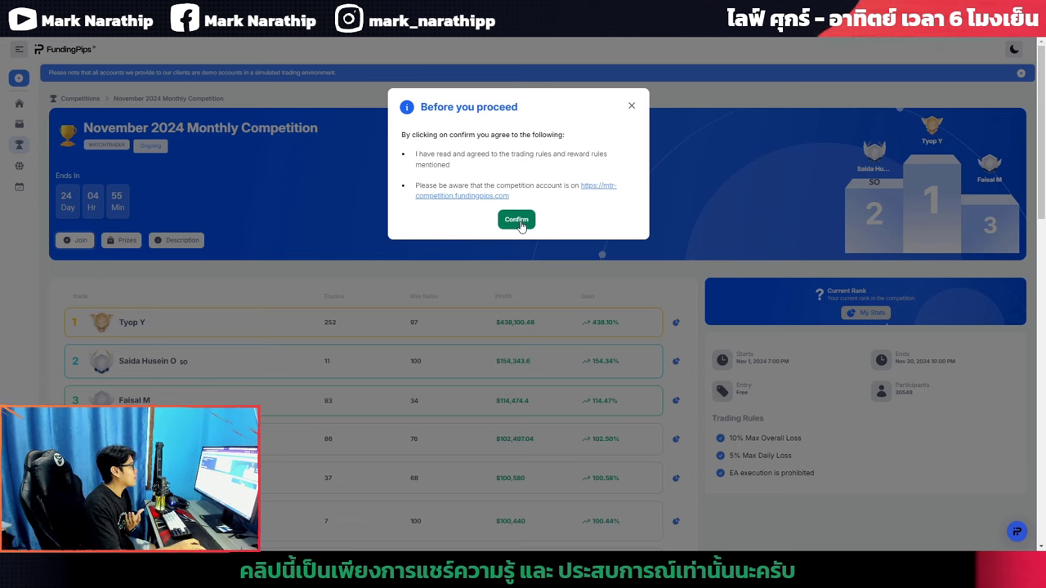
{"action": "left_click", "coordinate": [518, 220]}
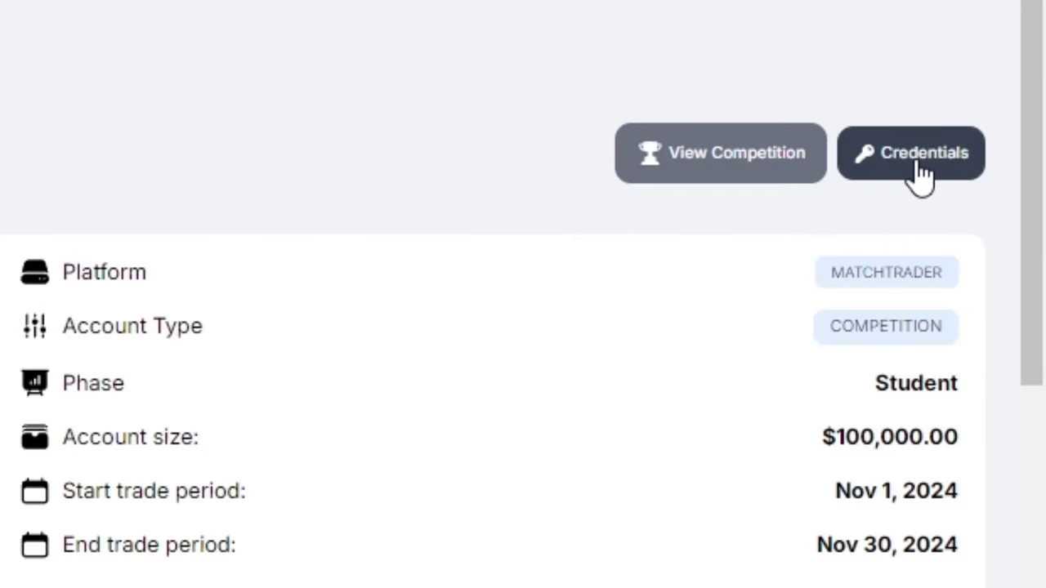
- Open the account credentials of the joined competition account
{"action": "left_click", "coordinate": [920, 175]}
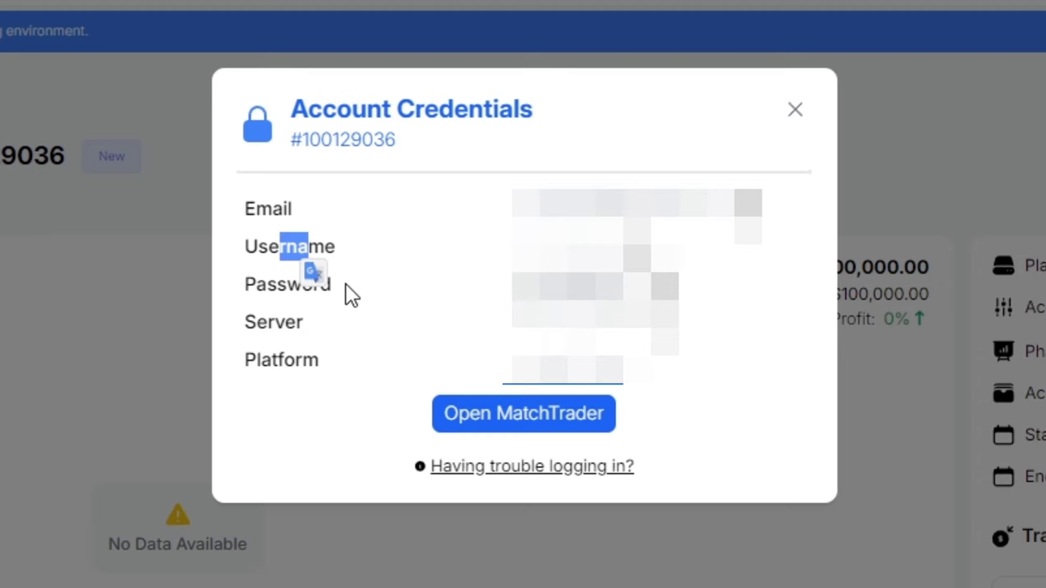
- Open MatchTrader from the account credentials and sign in with the competition account's email and password
{"action": "left_click_drag", "start_coordinate": [264, 285], "coordinate": [293, 284]}
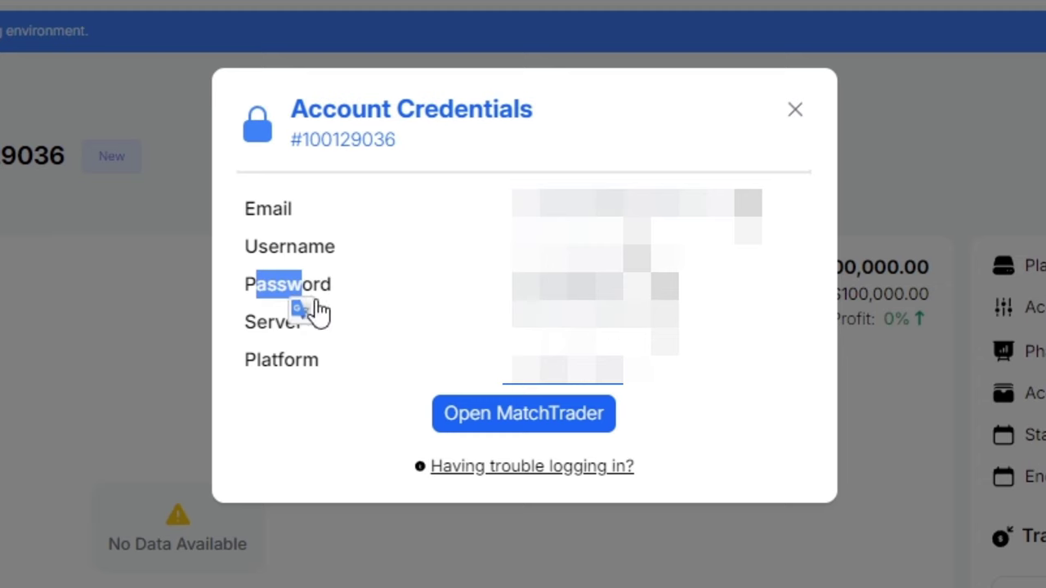
{"action": "left_click_drag", "start_coordinate": [267, 322], "coordinate": [285, 322]}
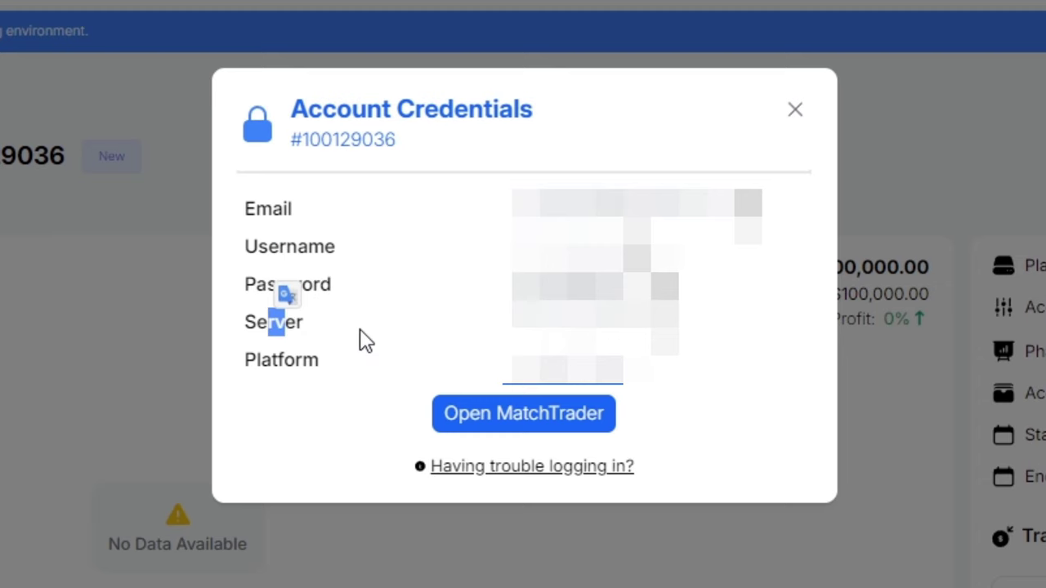
{"action": "left_click_drag", "start_coordinate": [540, 369], "coordinate": [771, 373]}
{"action": "left_click", "coordinate": [762, 382]}
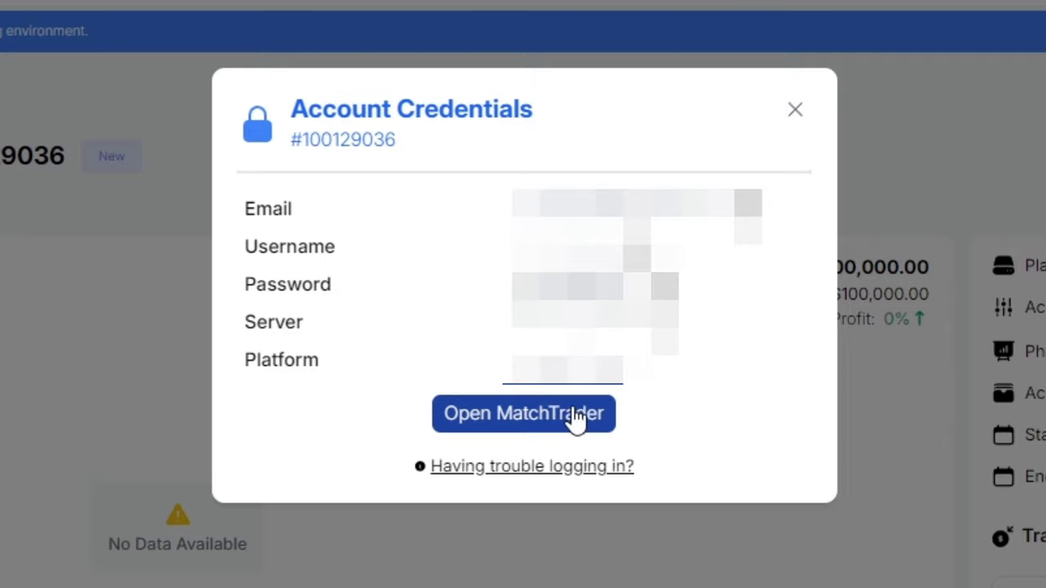
{"action": "left_click", "coordinate": [544, 406]}
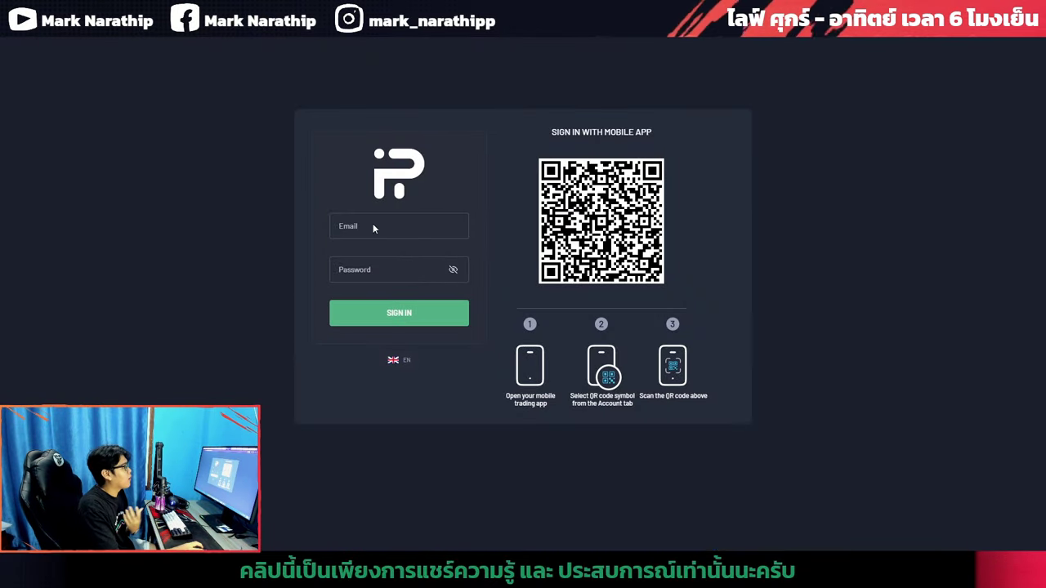
{"action": "left_click", "coordinate": [412, 321]}
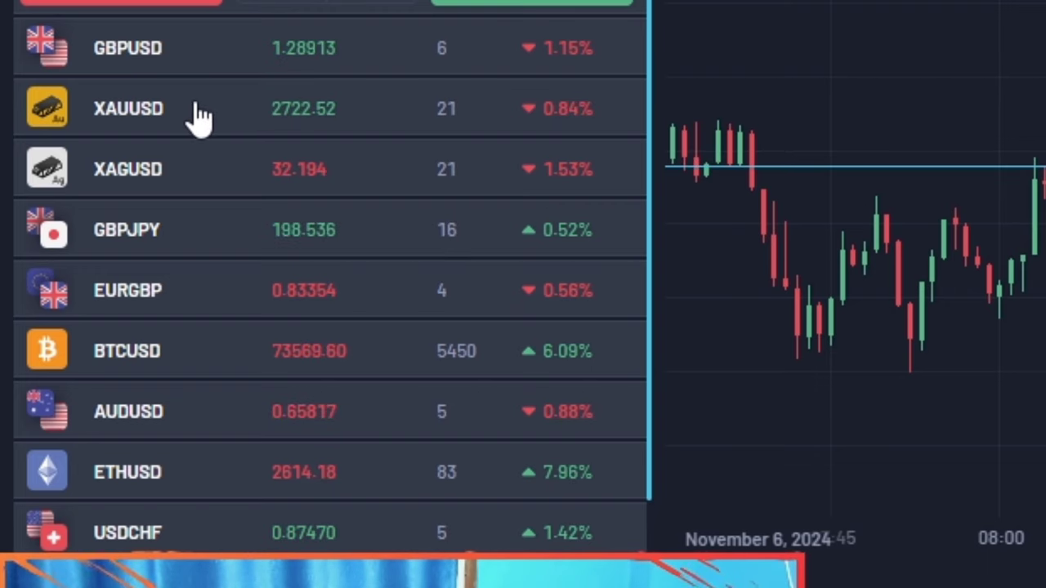
- Look through the favourite symbols and open the GBPUSD chart around its most recent candles
{"action": "scroll", "coordinate": [172, 172], "scroll_direction": "down", "scroll_amount": 1}
{"action": "scroll", "coordinate": [159, 213], "scroll_direction": "down", "scroll_amount": 1}
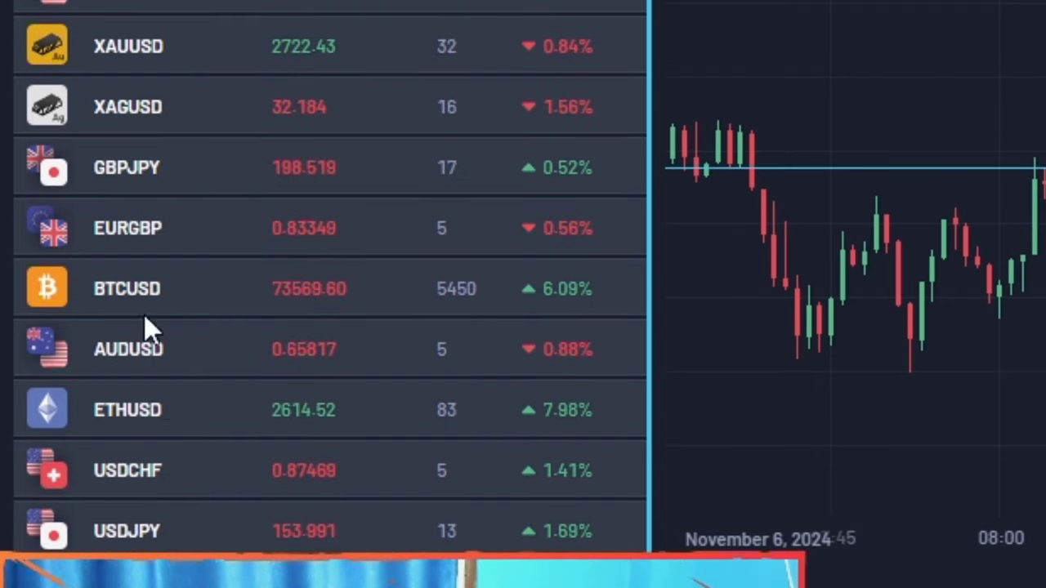
{"action": "scroll", "coordinate": [252, 241], "scroll_direction": "up", "scroll_amount": 1}
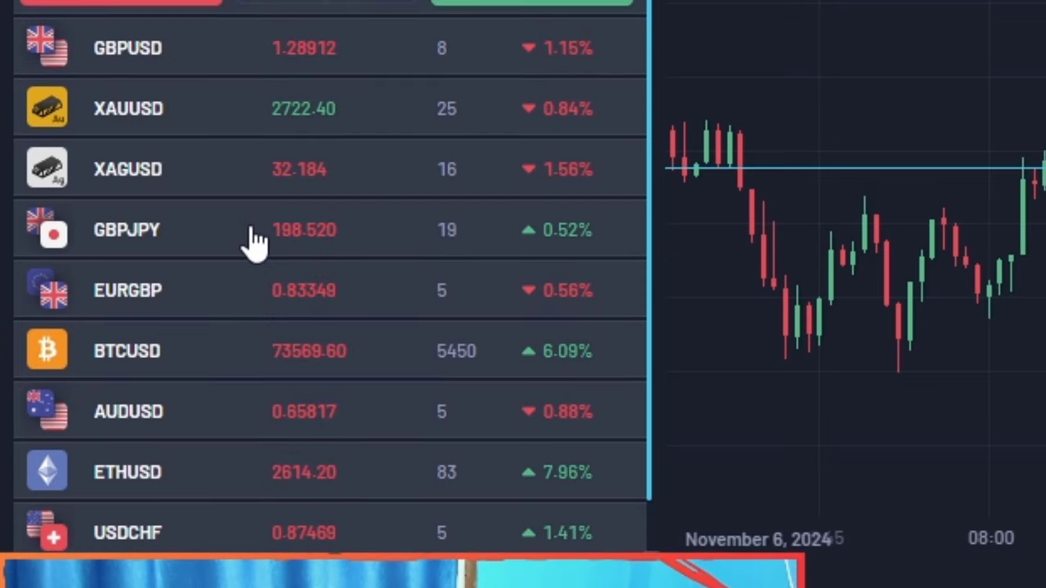
{"action": "scroll", "coordinate": [171, 81], "scroll_direction": "down", "scroll_amount": 2}
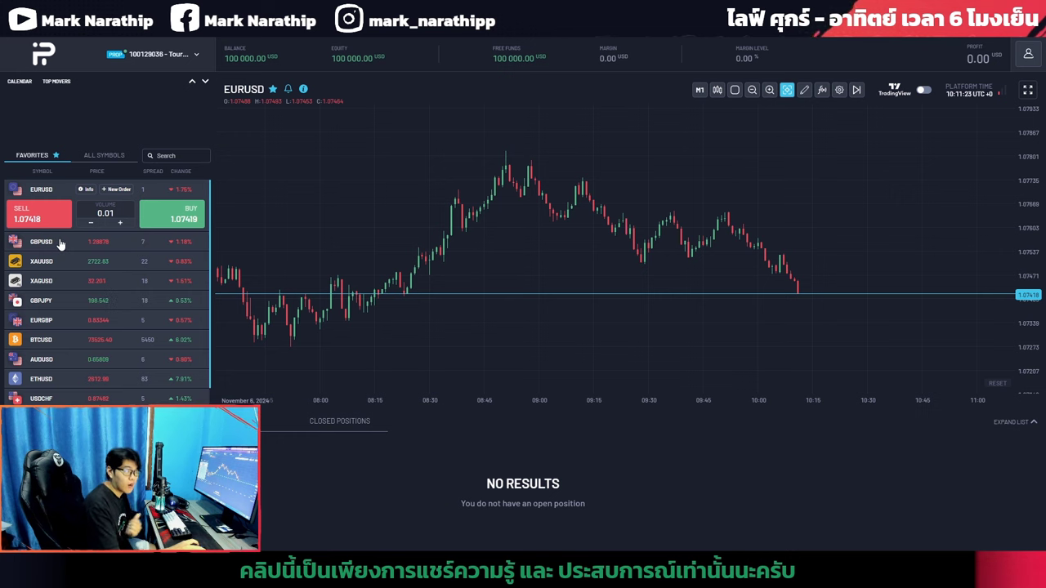
{"action": "left_click", "coordinate": [59, 244]}
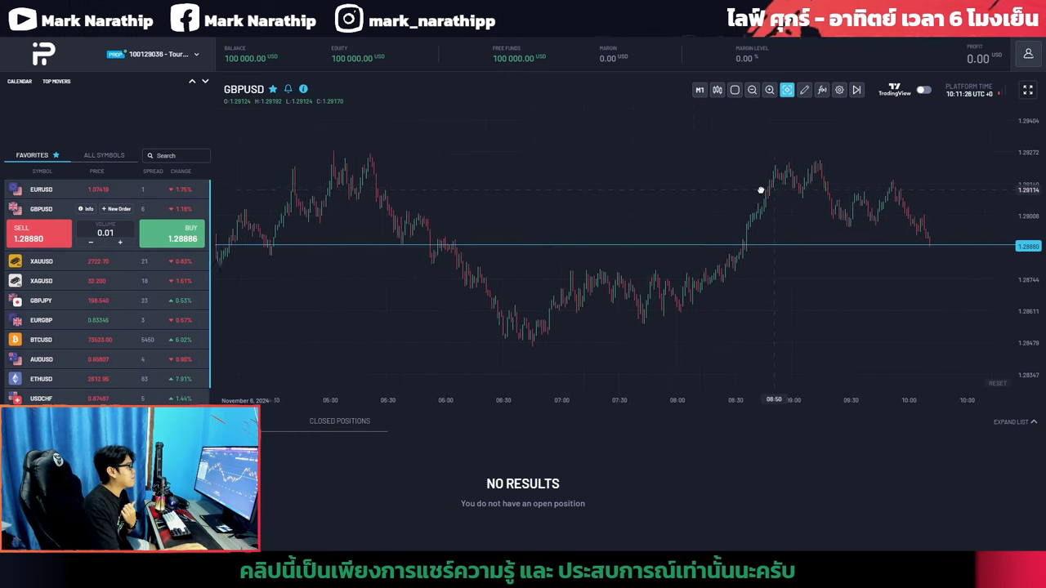
{"action": "scroll", "coordinate": [786, 274], "scroll_direction": "down", "scroll_amount": 2}
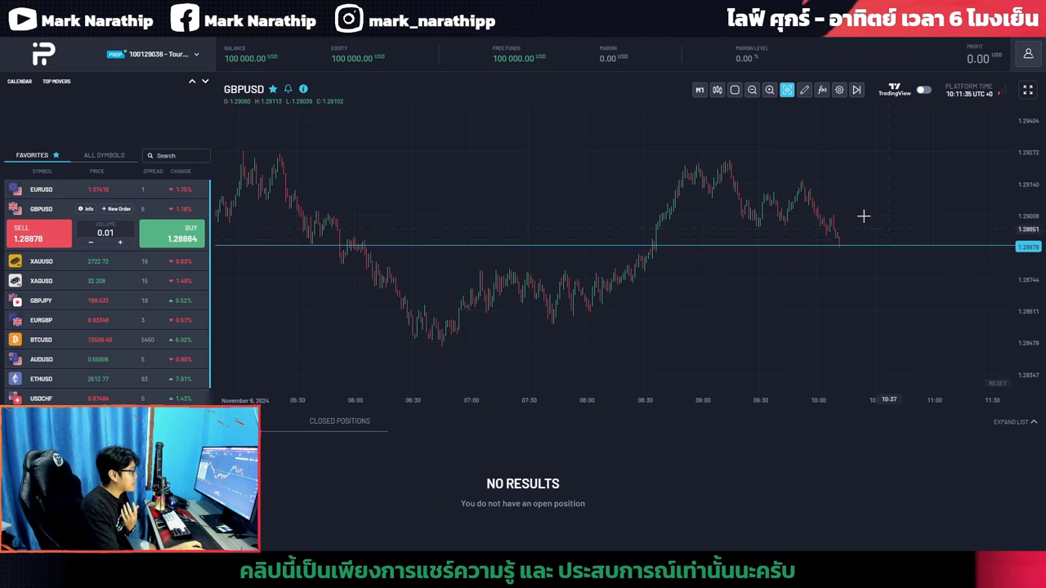
{"action": "scroll", "coordinate": [858, 259], "scroll_direction": "down", "scroll_amount": 1}
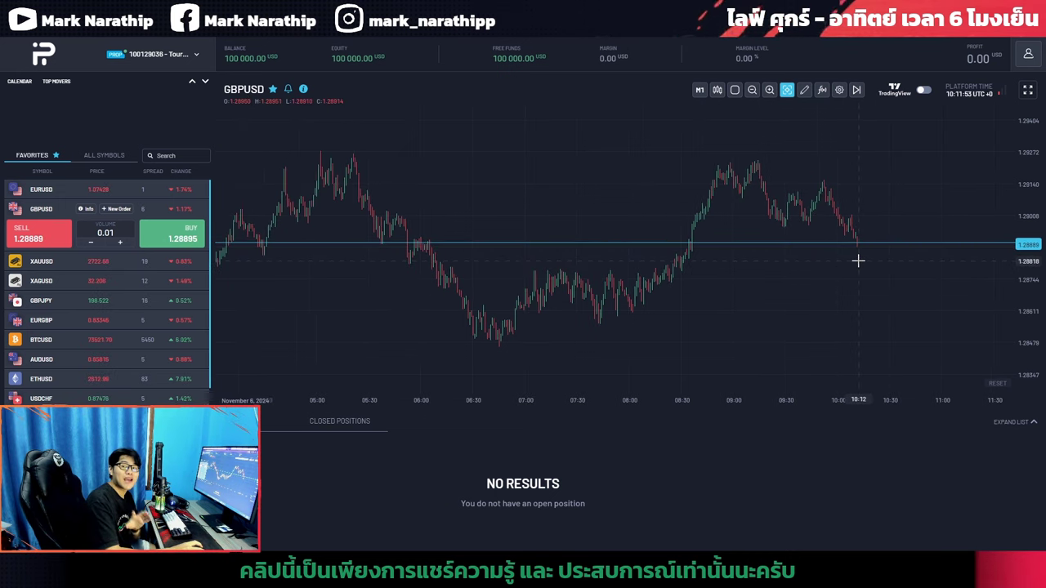
{"action": "scroll", "coordinate": [858, 260], "scroll_direction": "up", "scroll_amount": 2}
{"action": "left_click_drag", "start_coordinate": [836, 270], "coordinate": [767, 289]}
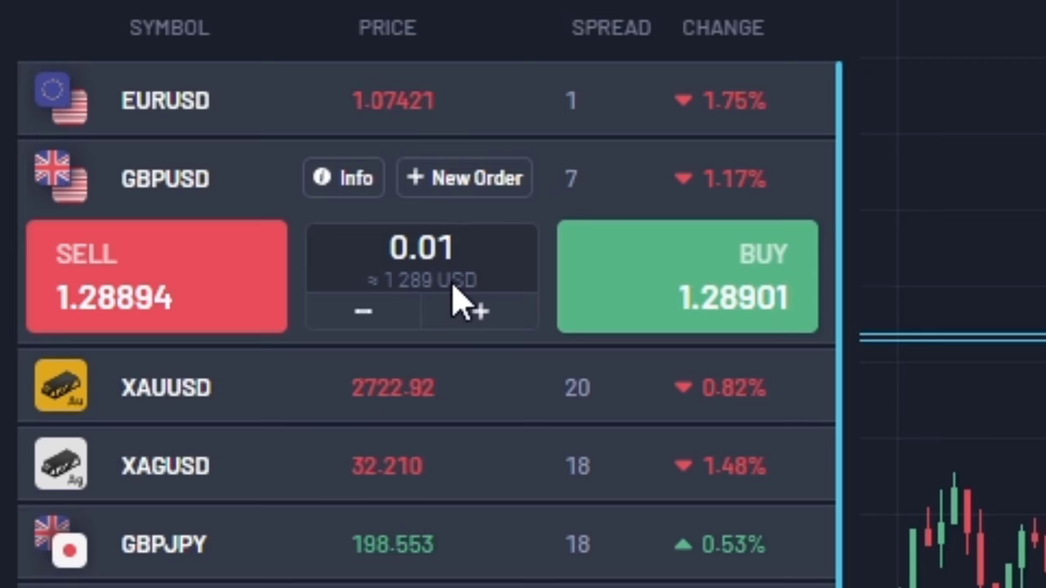
- Open a buy position on GBPUSD with a volume of 0.01
{"action": "double_click", "coordinate": [433, 249]}
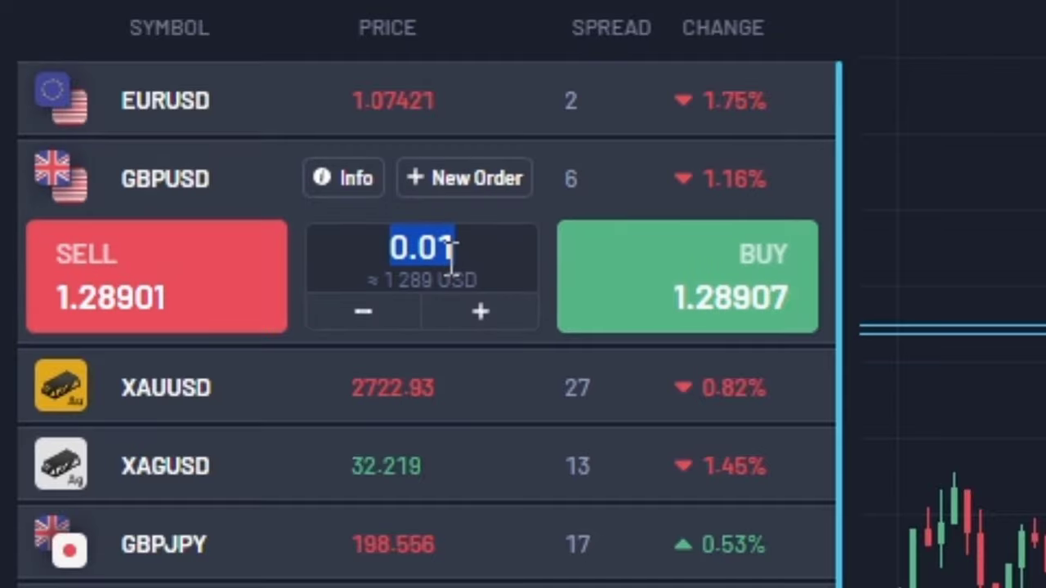
{"action": "left_click", "coordinate": [448, 247]}
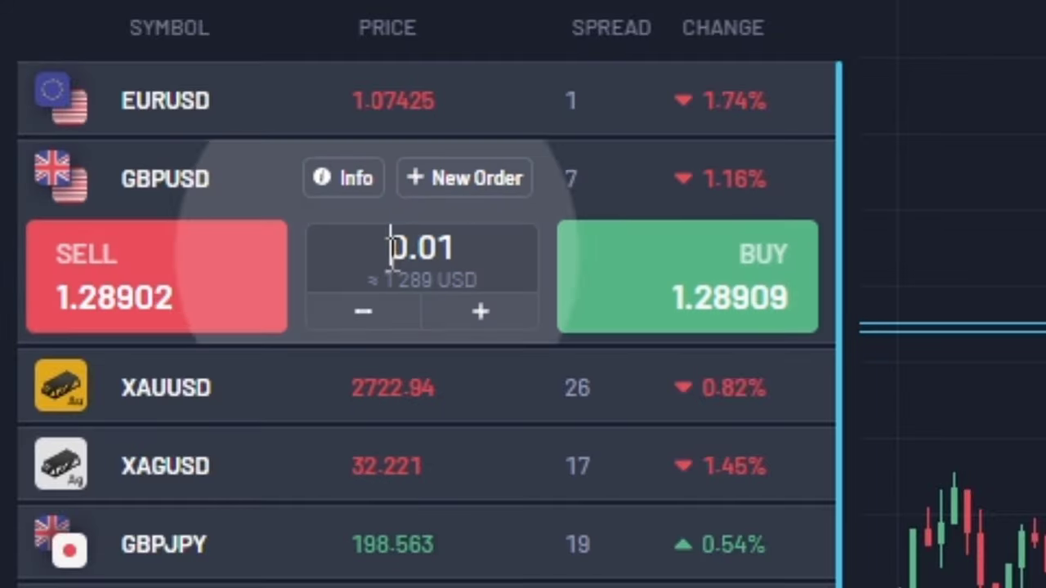
{"action": "left_click_drag", "start_coordinate": [390, 250], "coordinate": [468, 246]}
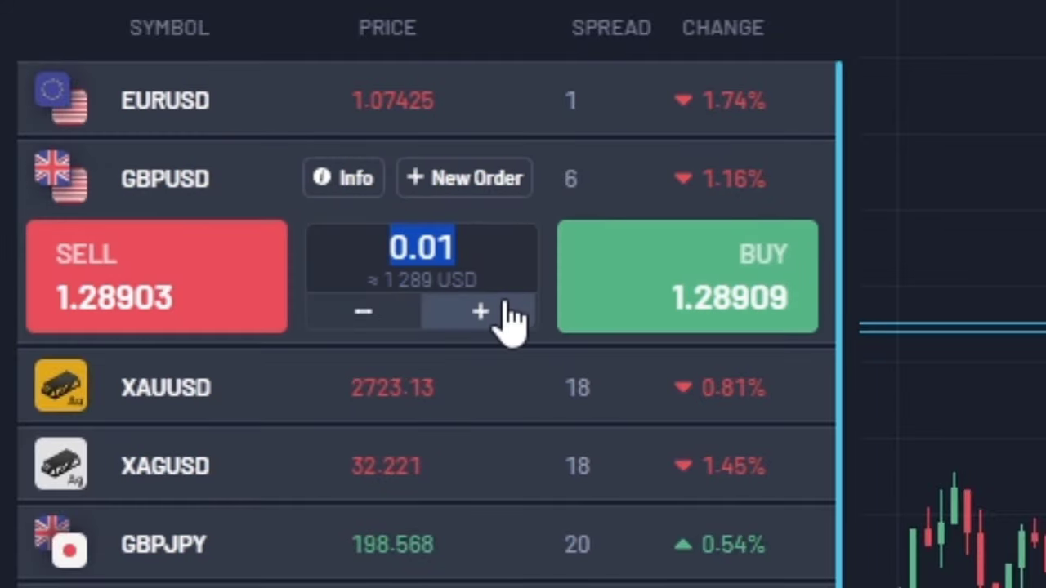
{"action": "left_click", "coordinate": [455, 240]}
{"action": "left_click_drag", "start_coordinate": [462, 245], "coordinate": [385, 243]}
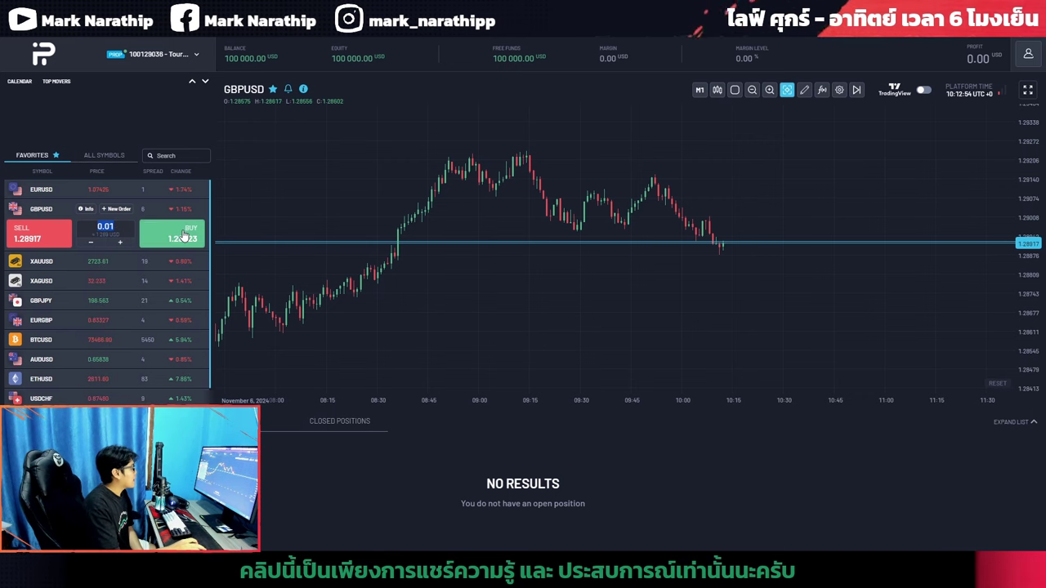
{"action": "left_click", "coordinate": [186, 236]}
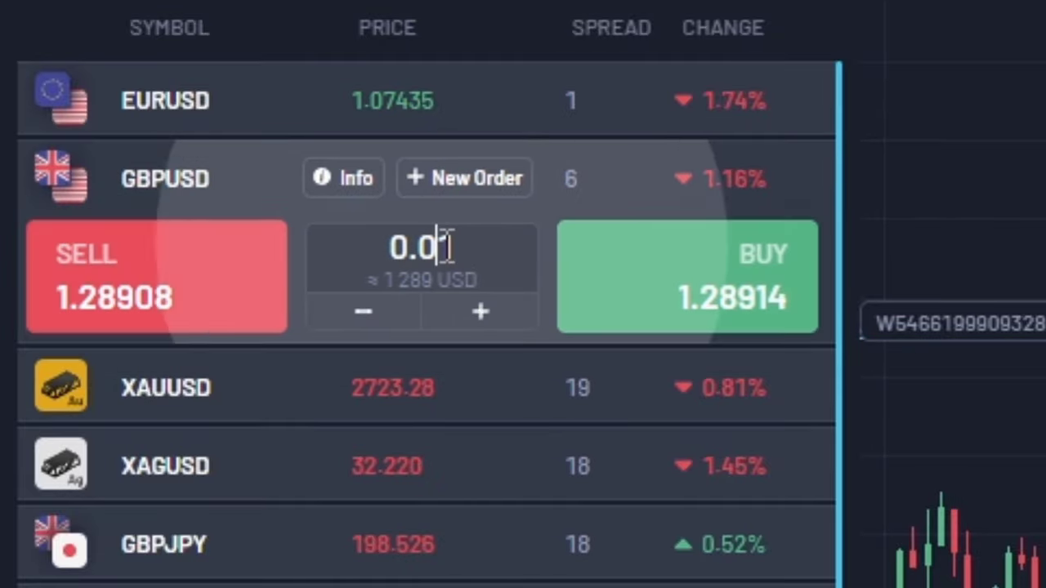
- Set the GBPUSD order volume to 1 and open a second buy position
{"action": "double_click", "coordinate": [465, 259]}
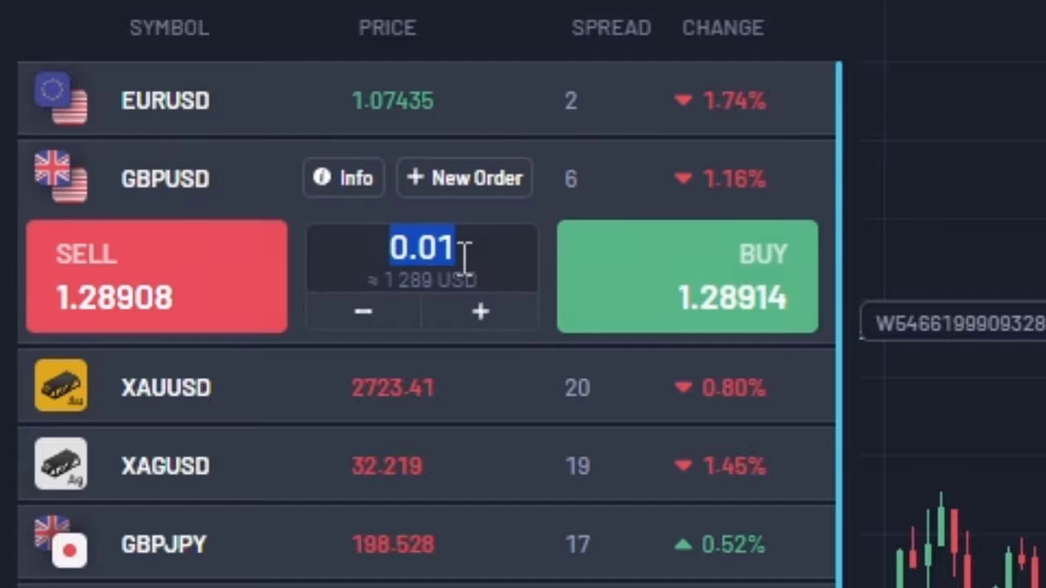
{"action": "type", "text": "1"}
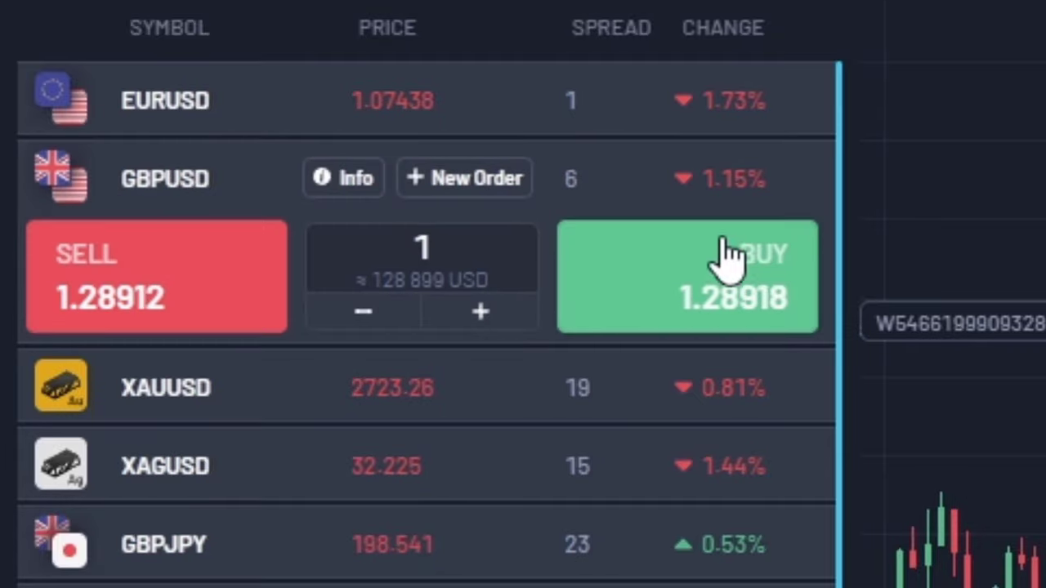
{"action": "left_click", "coordinate": [752, 278]}
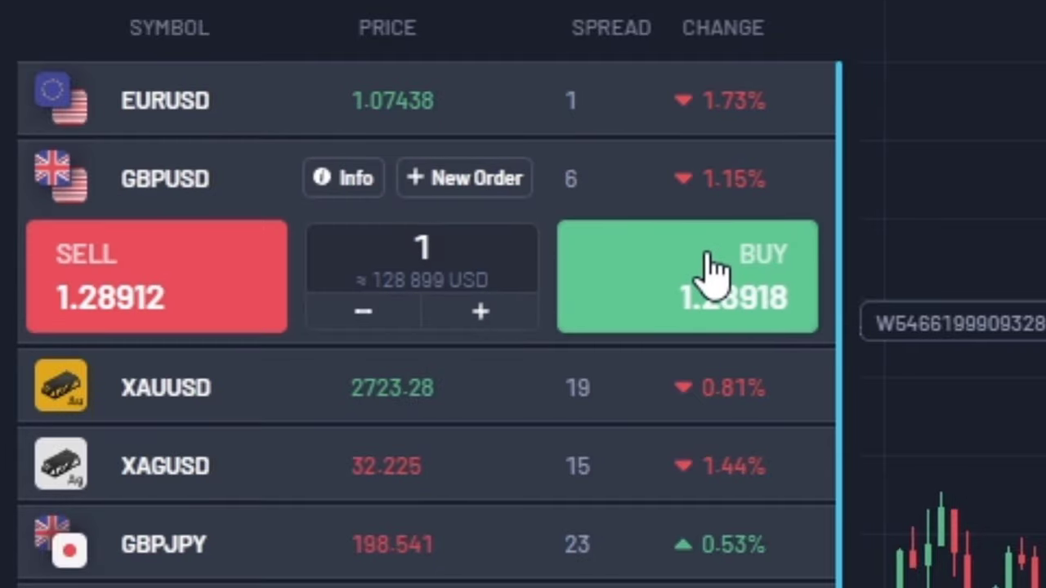
{"action": "left_click", "coordinate": [671, 286]}
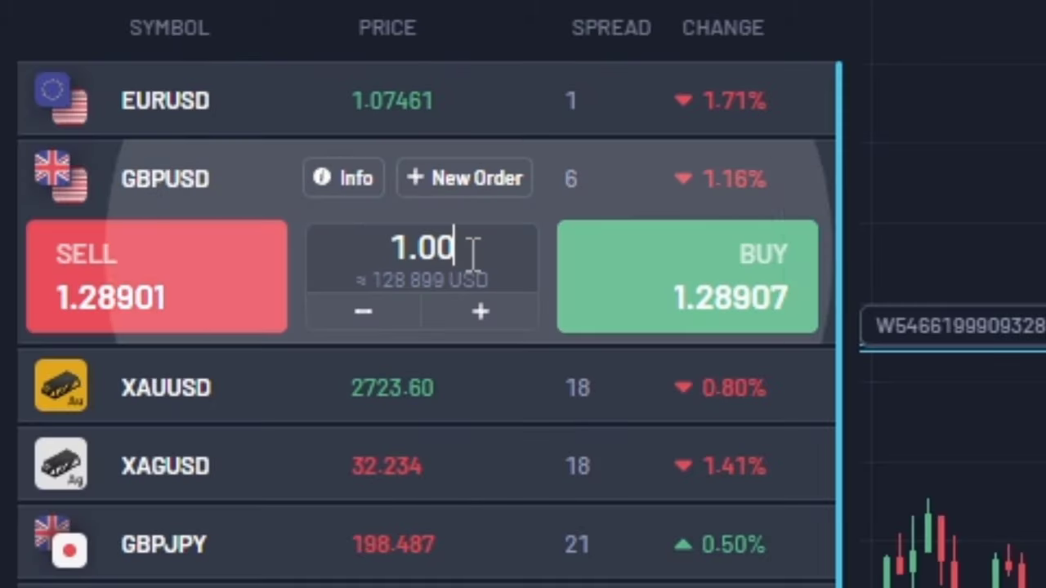
{"action": "double_click", "coordinate": [426, 245]}
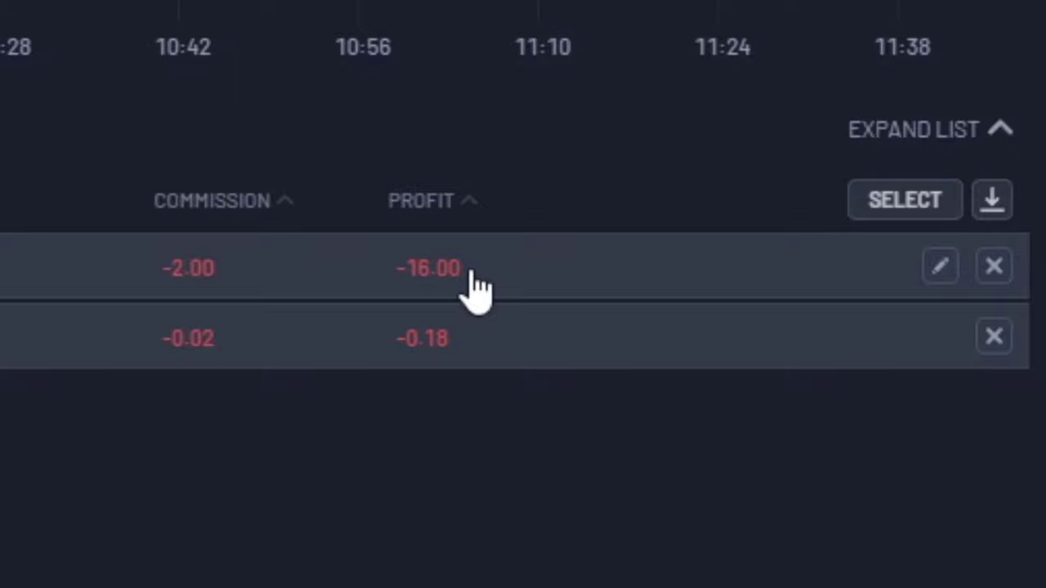
- Close both open GBPUSD positions, first the 0.01 position and then the 1.00 position
{"action": "left_click", "coordinate": [995, 338]}
{"action": "left_click", "coordinate": [996, 268]}
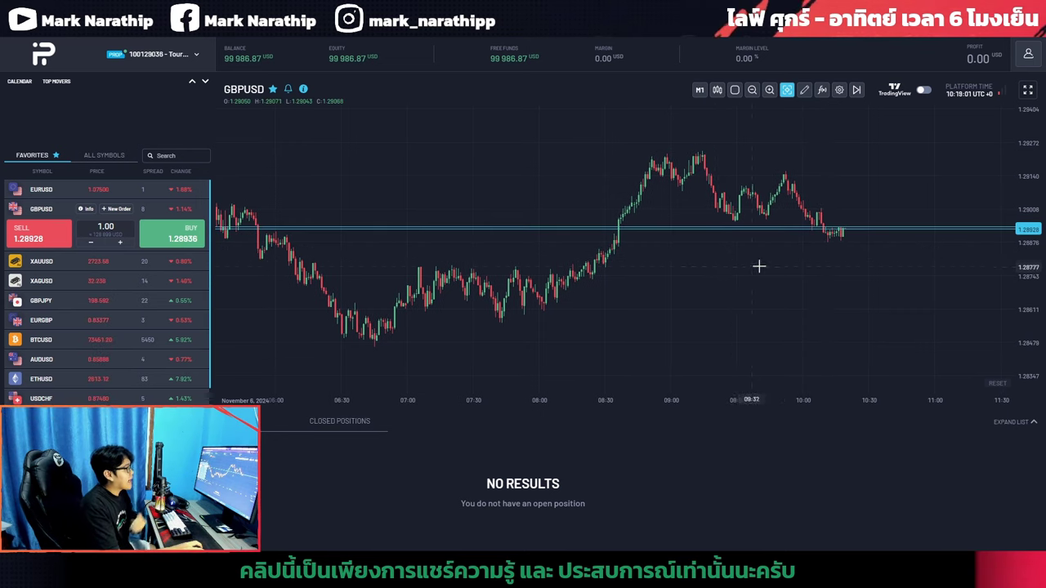
- Switch to the FundingPips account page and examine the remaining Daily Loss Limit in the trading objectives
{"action": "key", "text": "ctrl+Tab"}
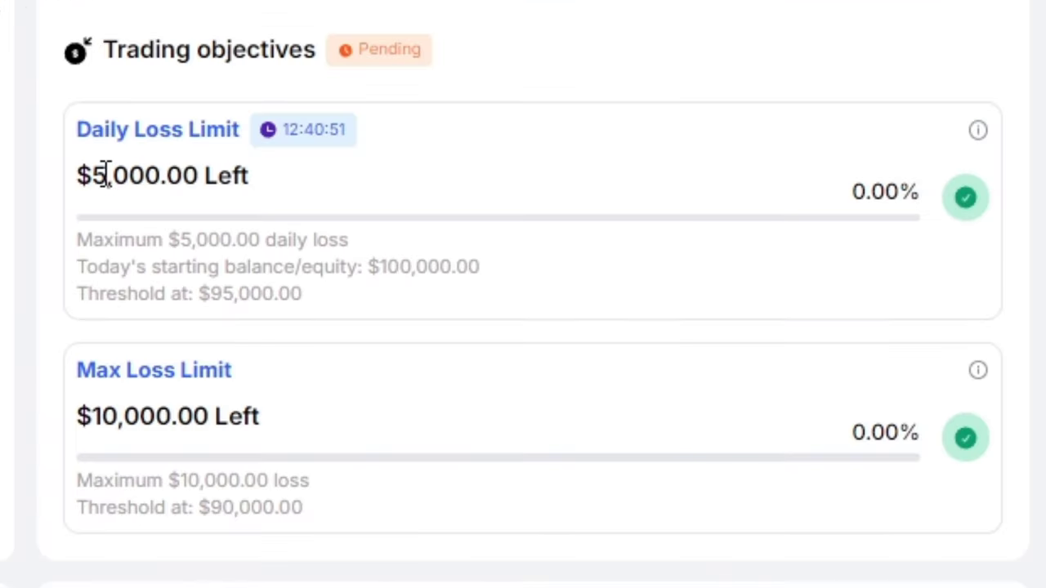
{"action": "left_click_drag", "start_coordinate": [728, 323], "coordinate": [785, 324]}
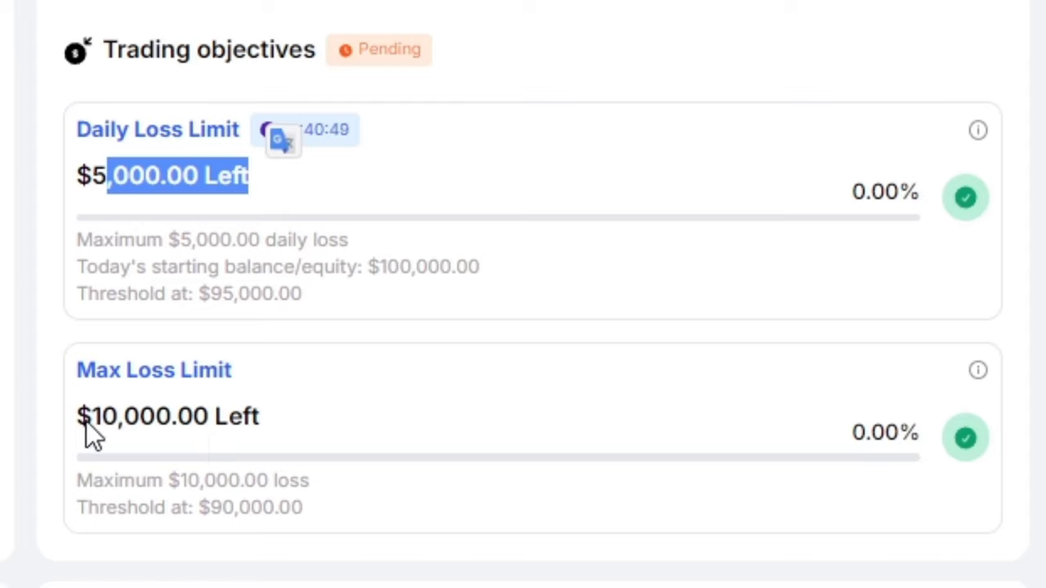
{"action": "left_click_drag", "start_coordinate": [251, 417], "coordinate": [265, 415]}
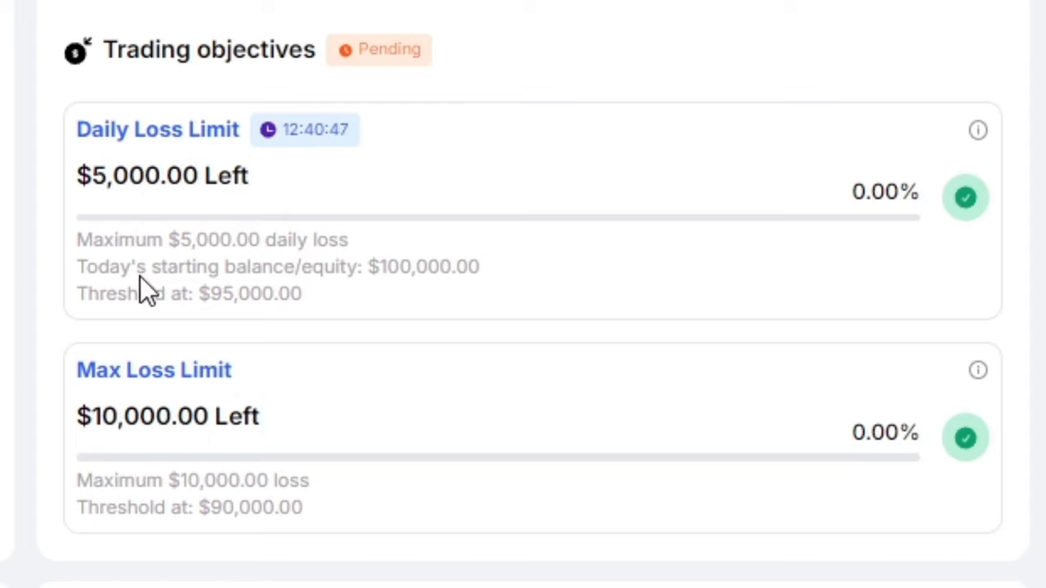
{"action": "left_click_drag", "start_coordinate": [273, 180], "coordinate": [82, 213]}
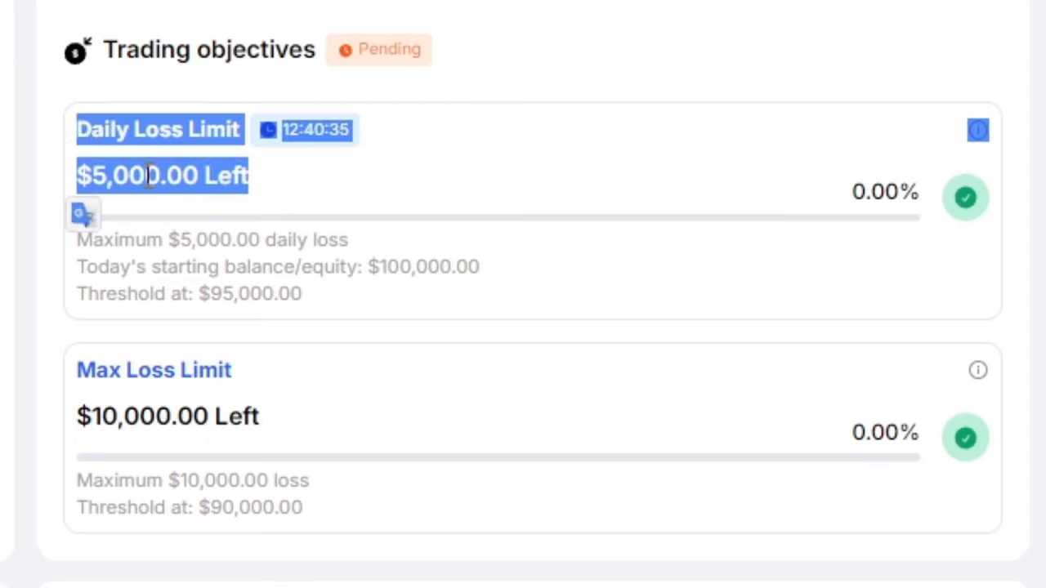
{"action": "left_click", "coordinate": [180, 188]}
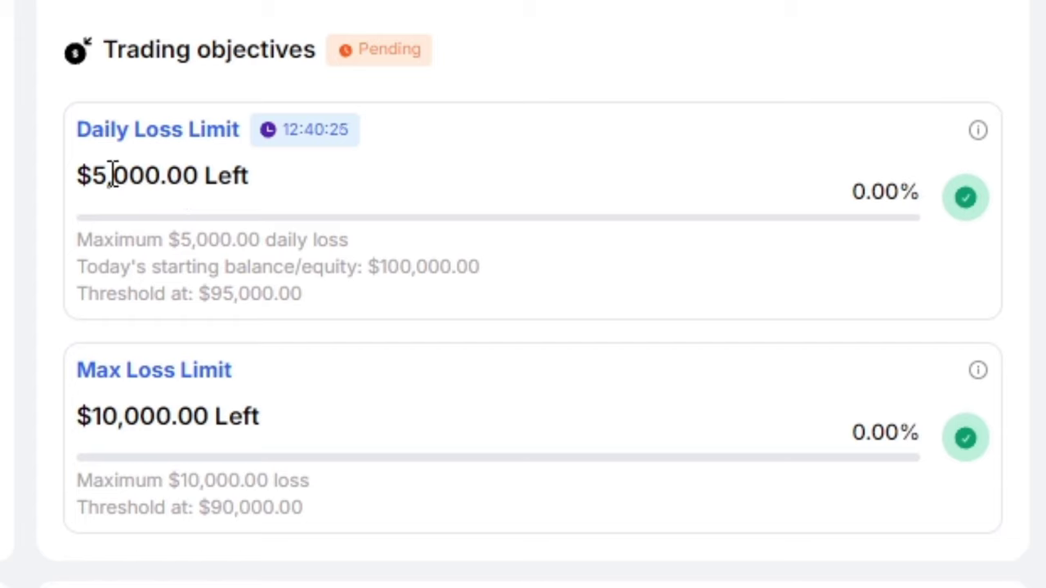
{"action": "left_click_drag", "start_coordinate": [112, 176], "coordinate": [186, 196]}
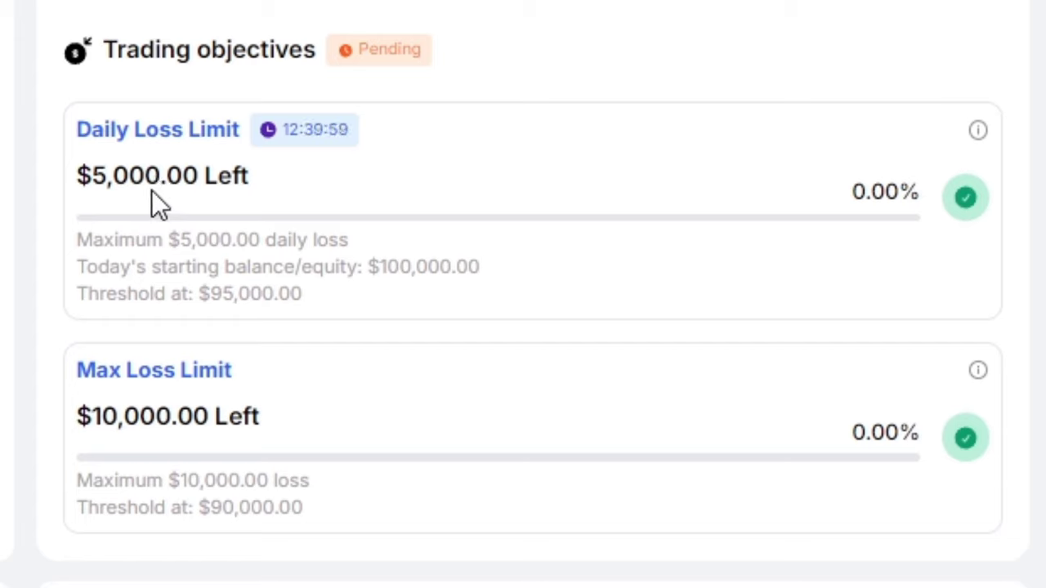
{"action": "left_click_drag", "start_coordinate": [151, 172], "coordinate": [208, 172]}
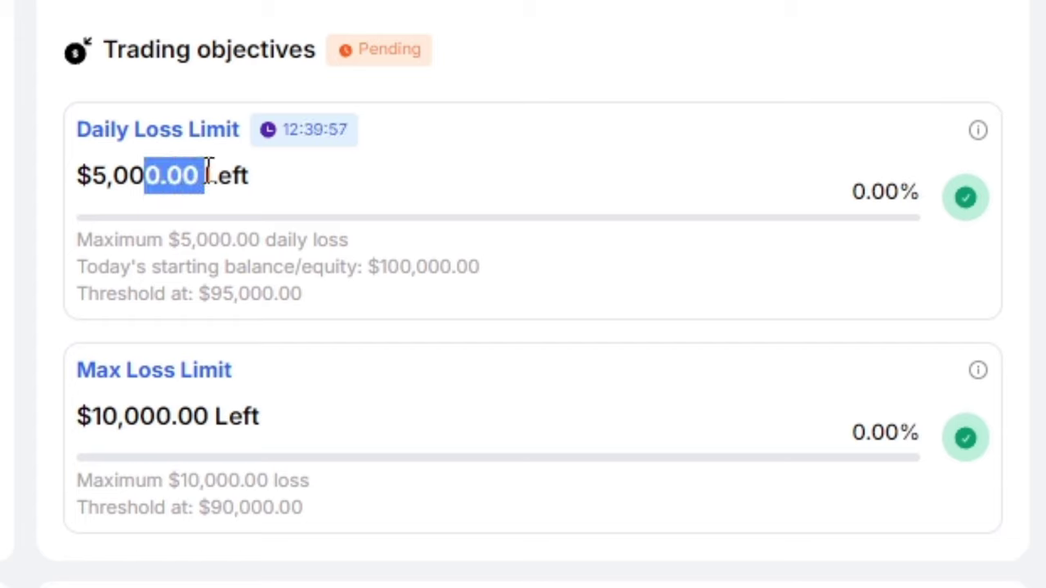
{"action": "left_click", "coordinate": [210, 177]}
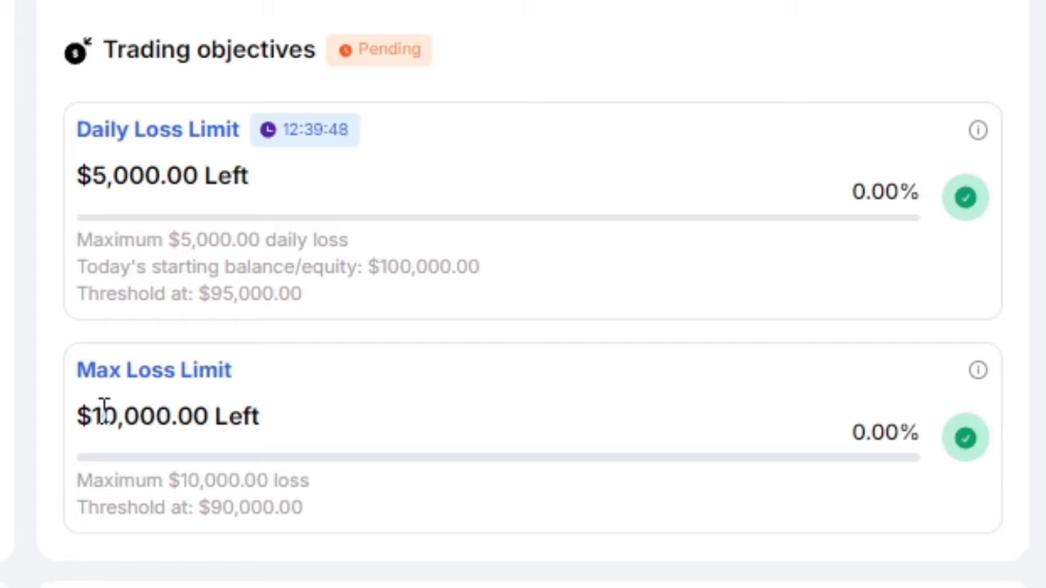
- Examine the remaining amount of the Max Loss Limit in the trading objectives
{"action": "left_click_drag", "start_coordinate": [105, 408], "coordinate": [225, 415]}
{"action": "left_click", "coordinate": [224, 433]}
{"action": "left_click_drag", "start_coordinate": [124, 411], "coordinate": [178, 414]}
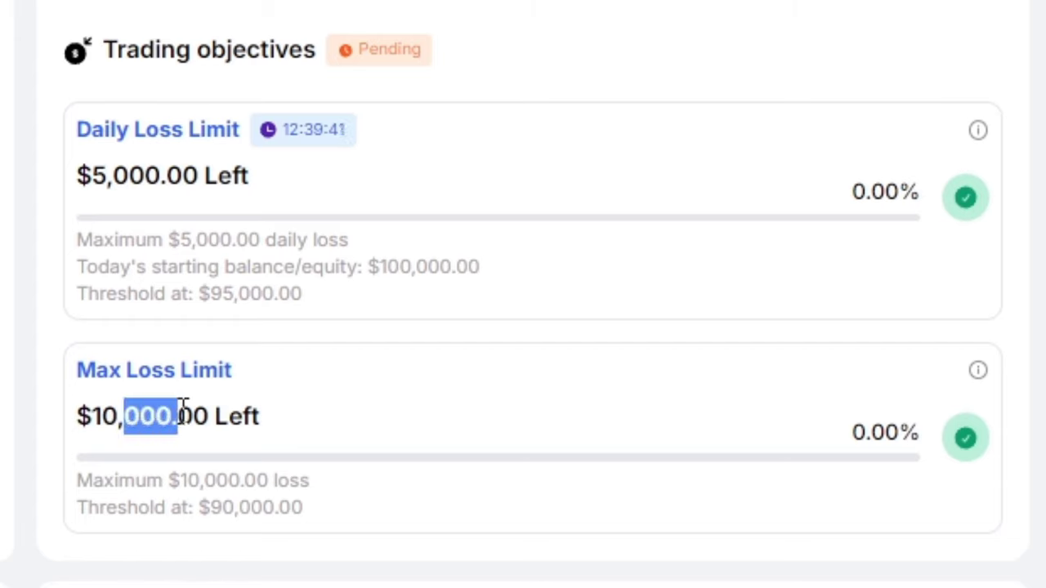
{"action": "left_click", "coordinate": [290, 425]}
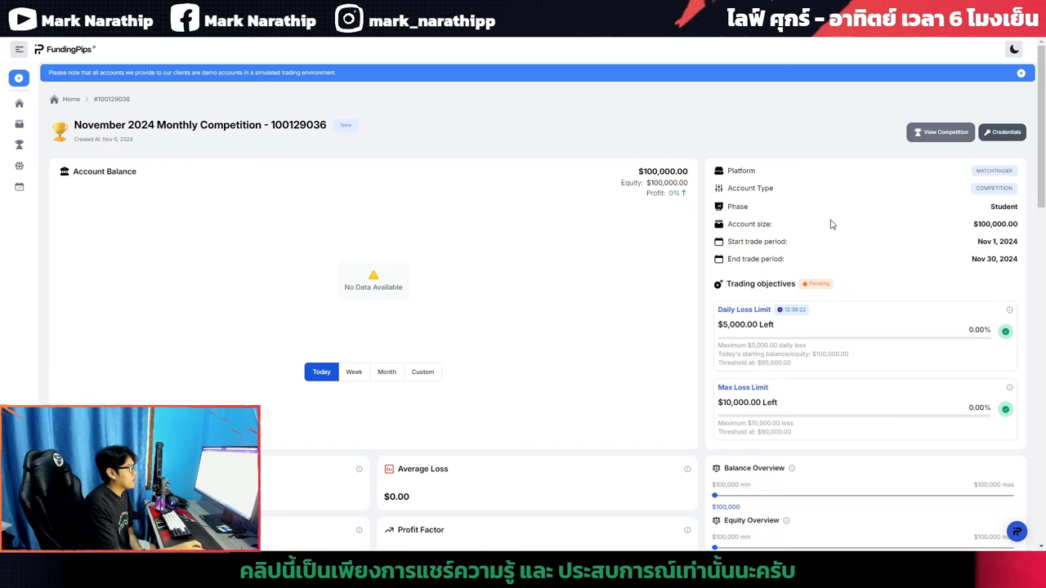
- Refresh the competition account page and check the updated remaining Daily Loss Limit
{"action": "key", "text": "F5"}
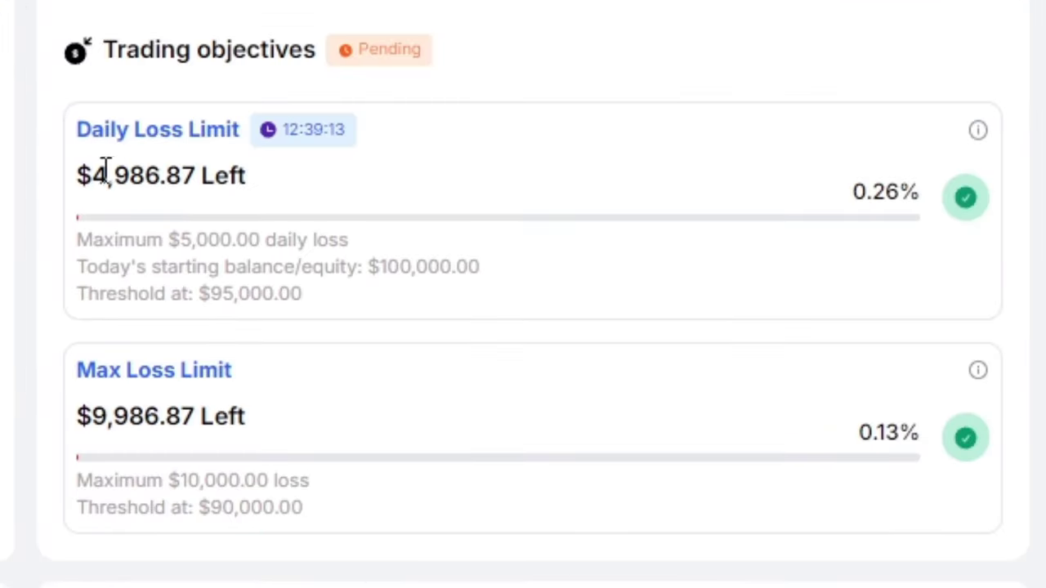
{"action": "left_click_drag", "start_coordinate": [106, 172], "coordinate": [199, 174]}
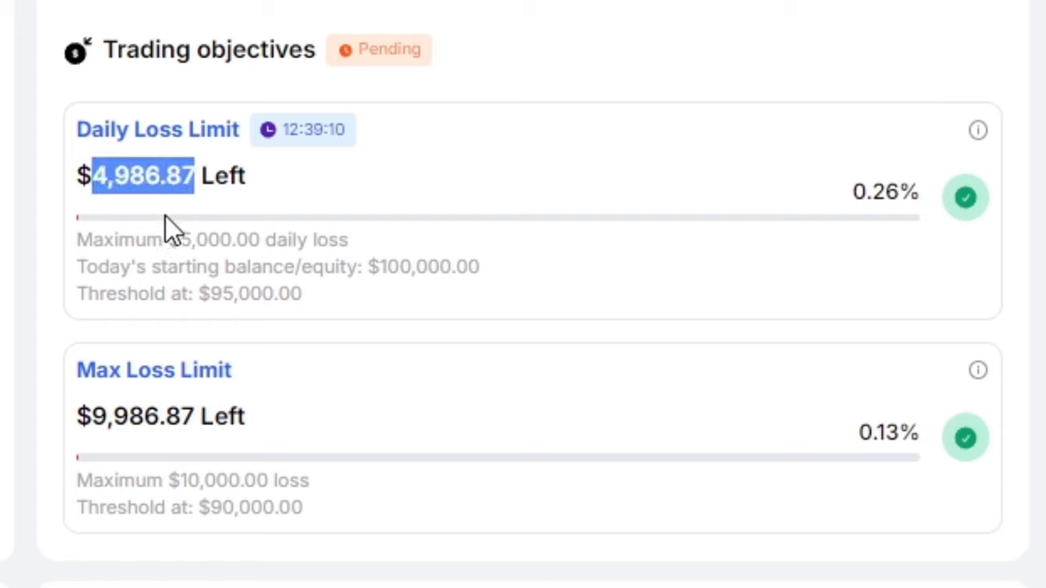
- Examine the dollar amount left under the Daily Loss Limit in the trading objectives
{"action": "left_click", "coordinate": [134, 198]}
{"action": "left_click_drag", "start_coordinate": [90, 175], "coordinate": [197, 175]}
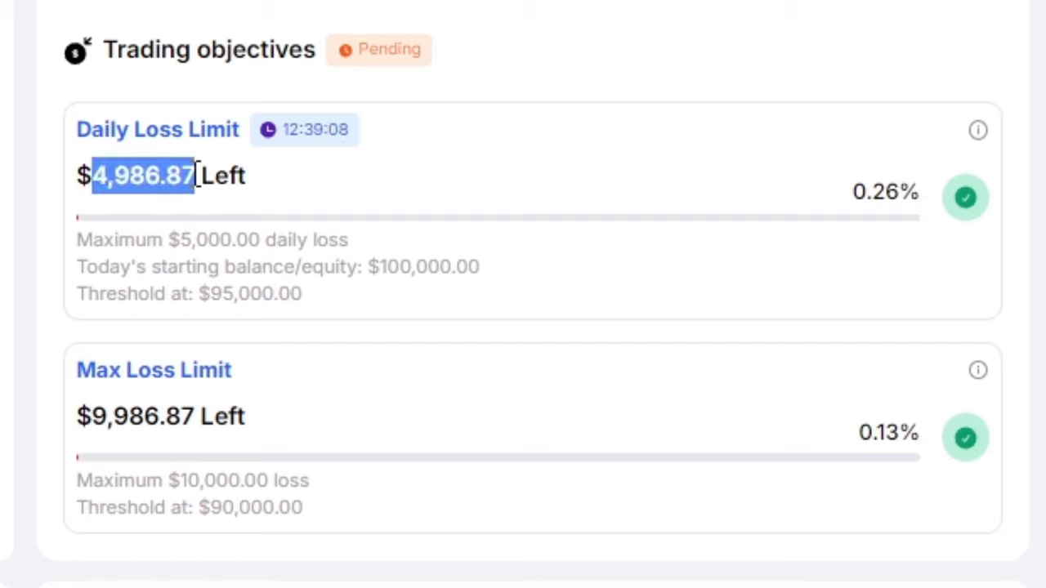
{"action": "left_click", "coordinate": [138, 197]}
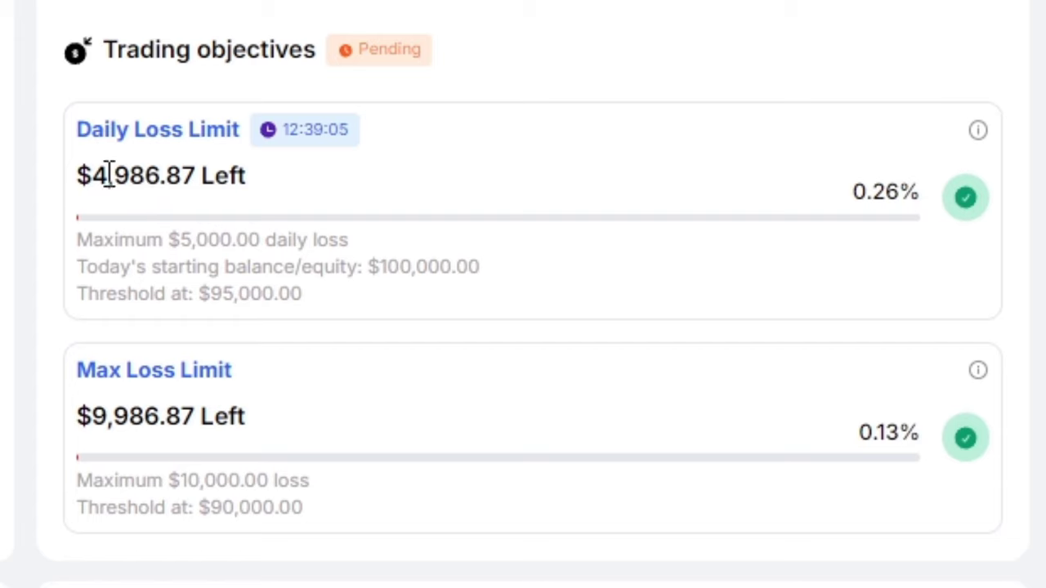
{"action": "left_click_drag", "start_coordinate": [107, 173], "coordinate": [182, 175]}
{"action": "left_click", "coordinate": [202, 196]}
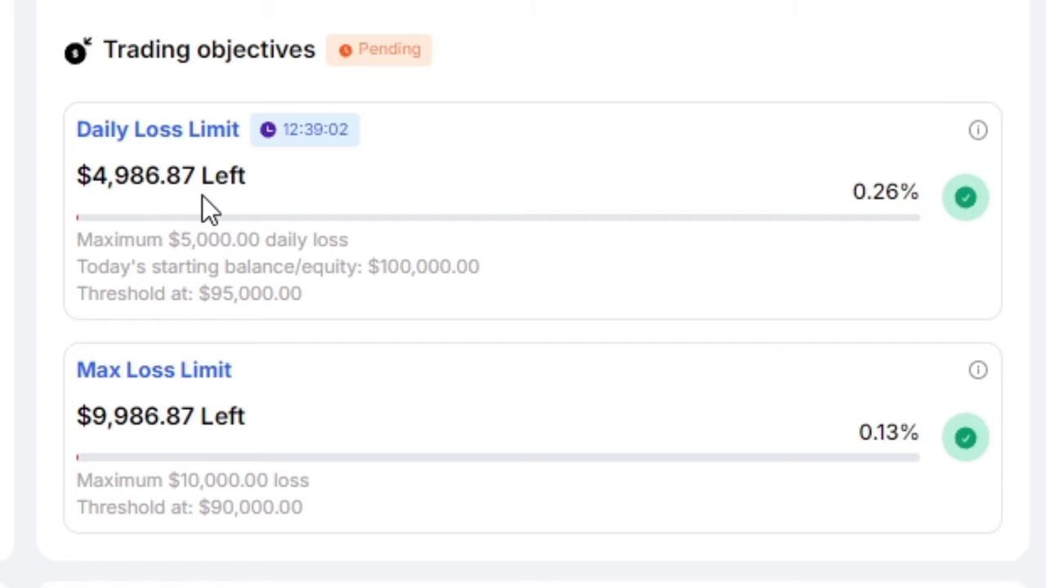
{"action": "left_click_drag", "start_coordinate": [129, 175], "coordinate": [181, 184]}
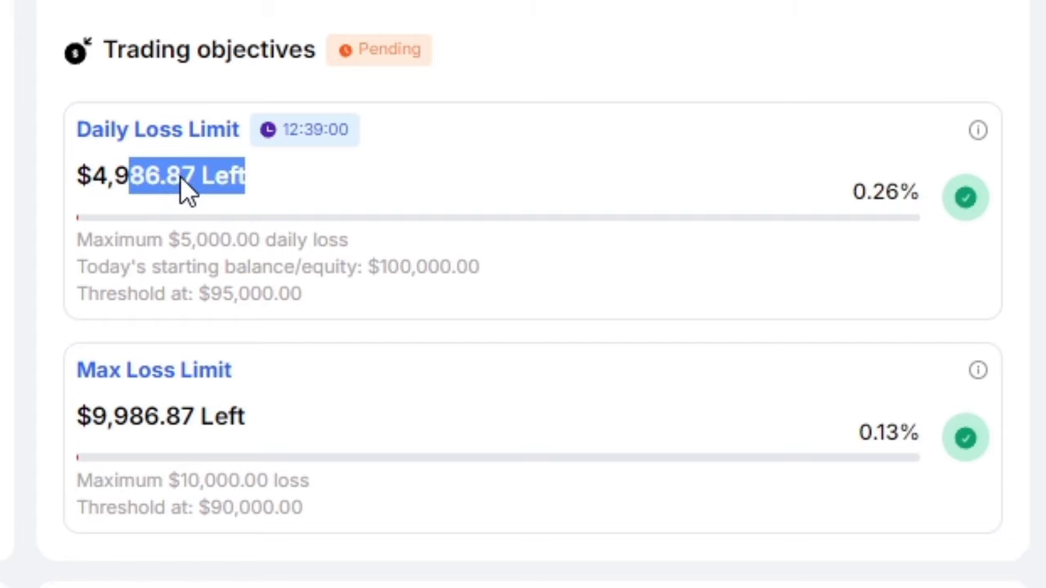
{"action": "left_click", "coordinate": [235, 189]}
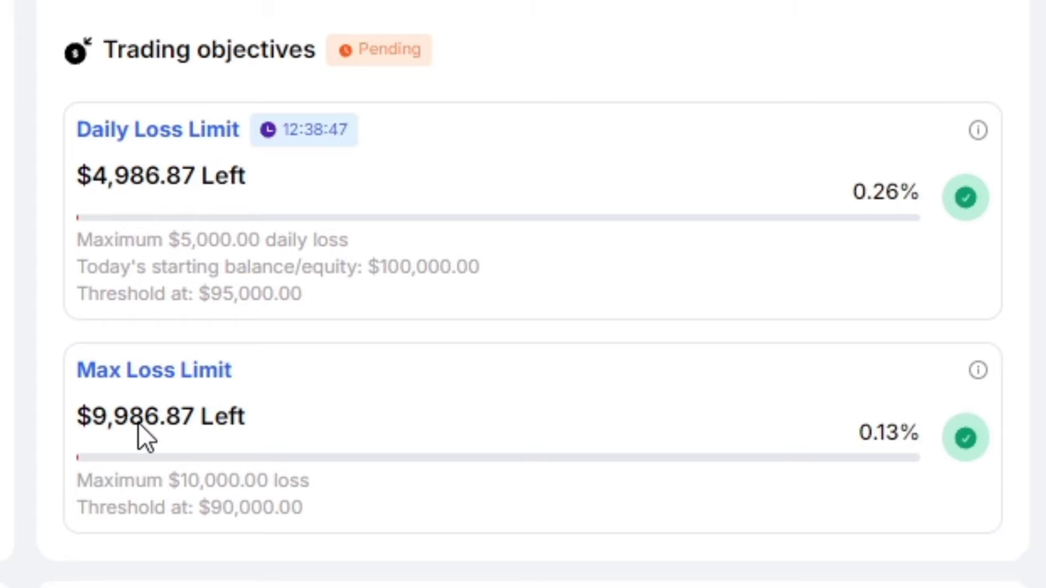
- Compare the remaining Max Loss Limit with the remaining Daily Loss Limit in the trading objectives
{"action": "left_click_drag", "start_coordinate": [91, 419], "coordinate": [245, 421]}
{"action": "left_click", "coordinate": [182, 464]}
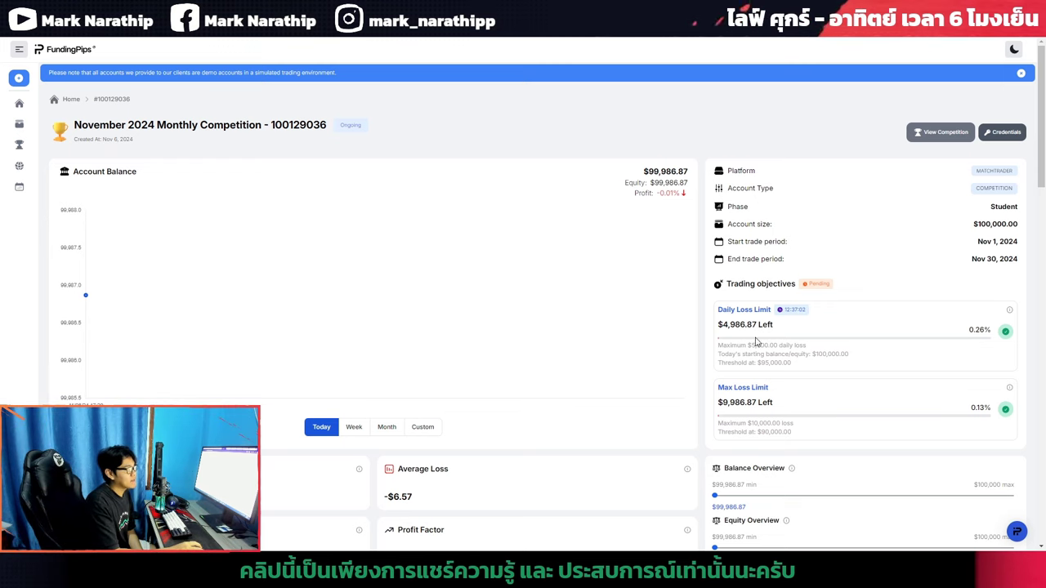
{"action": "left_click_drag", "start_coordinate": [772, 325], "coordinate": [739, 325]}
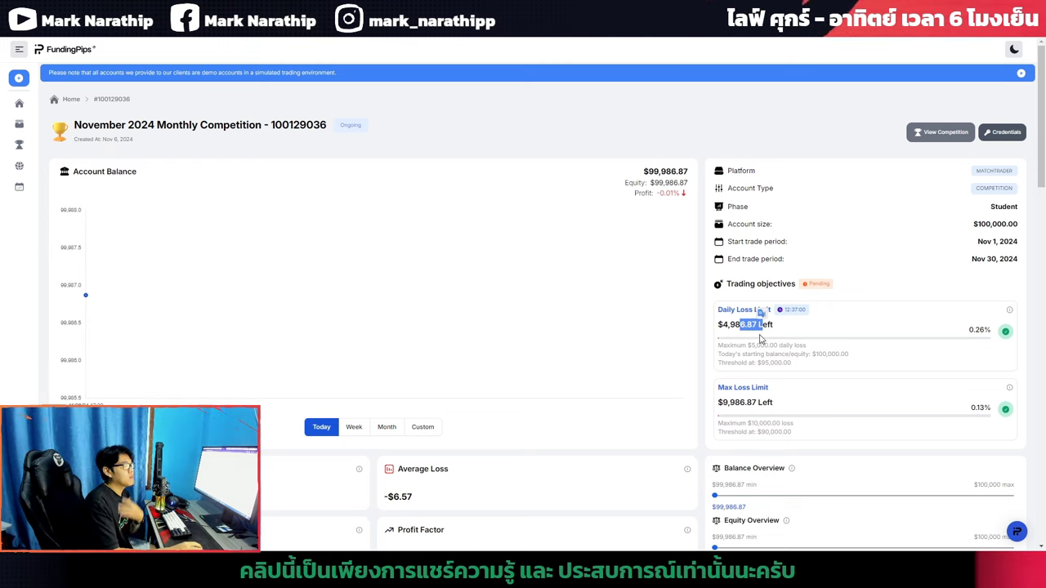
{"action": "left_click_drag", "start_coordinate": [740, 403], "coordinate": [828, 384]}
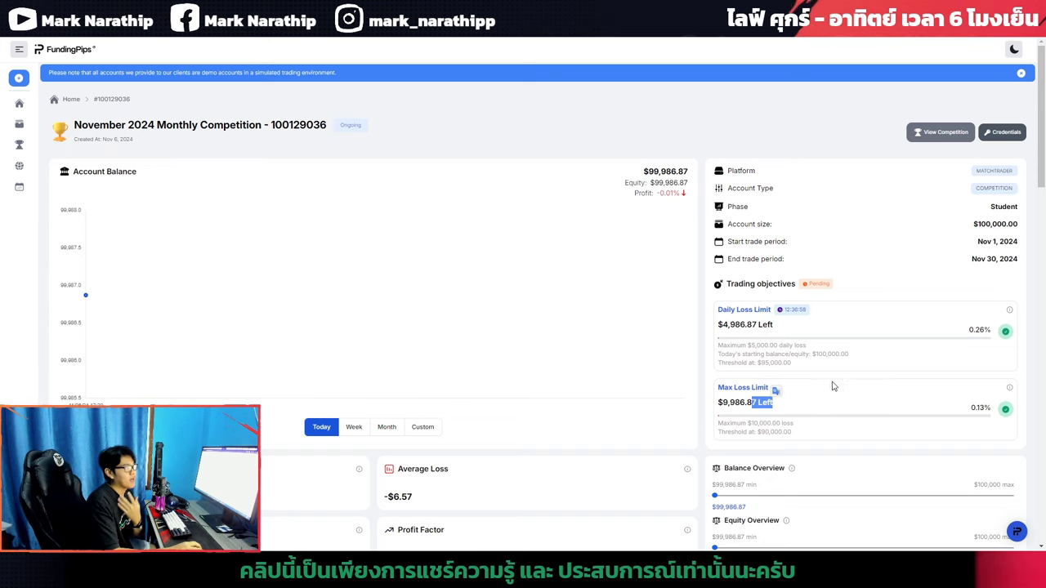
{"action": "left_click", "coordinate": [835, 386]}
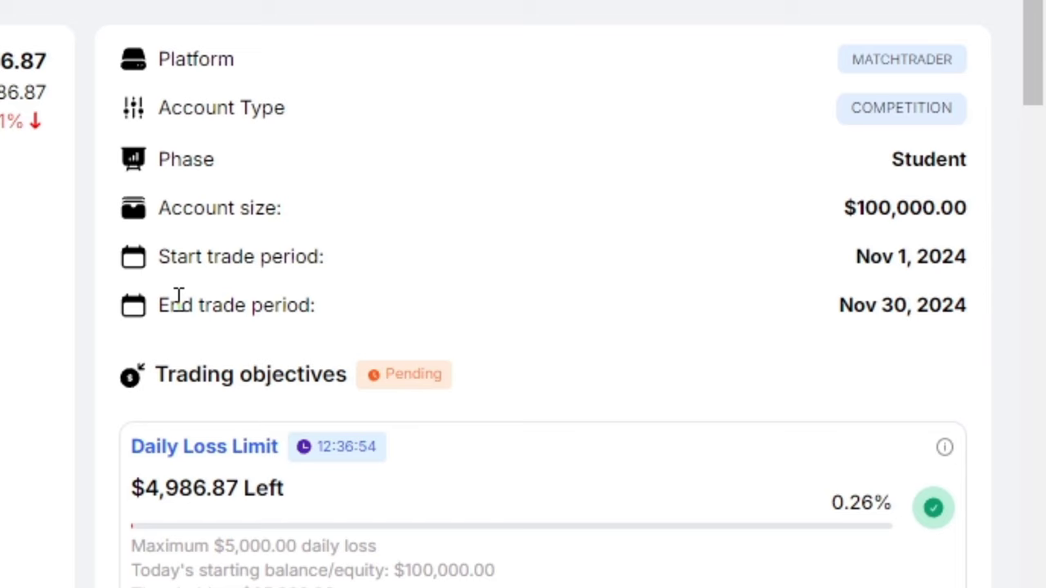
- Check the end date of the trade period in the competition account details
{"action": "left_click_drag", "start_coordinate": [177, 296], "coordinate": [968, 214]}
{"action": "left_click", "coordinate": [863, 304]}
{"action": "left_click_drag", "start_coordinate": [150, 305], "coordinate": [966, 315]}
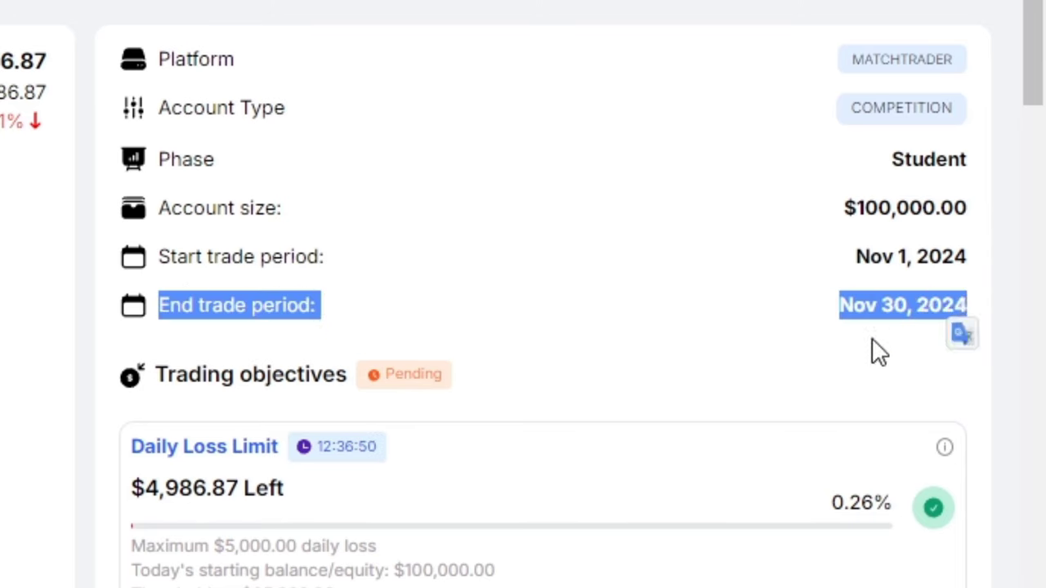
{"action": "left_click", "coordinate": [878, 351]}
{"action": "left_click_drag", "start_coordinate": [840, 309], "coordinate": [934, 338]}
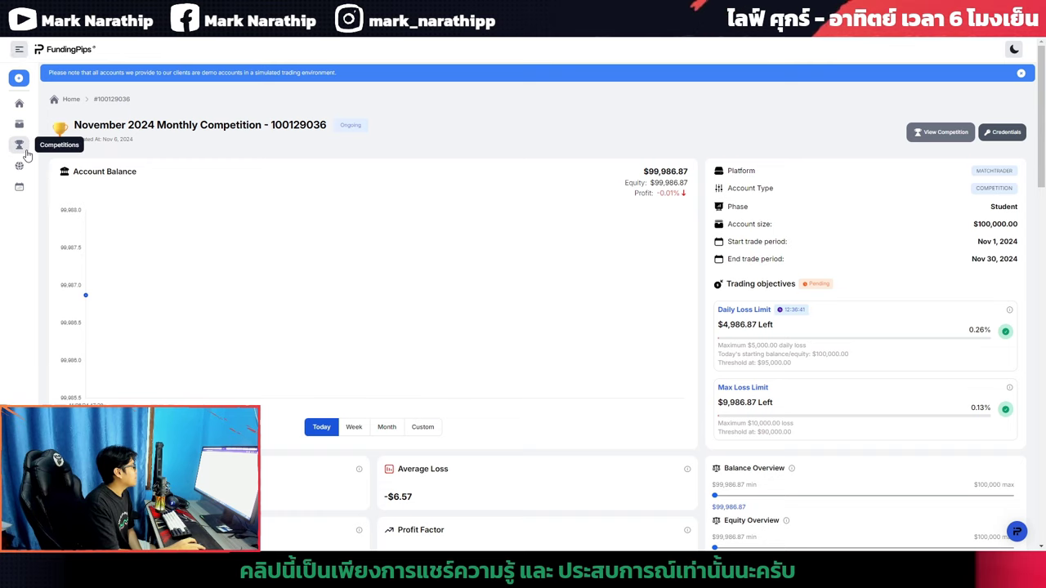
- Open the November 2024 Monthly Competition page and check the countdown to its end
{"action": "left_click", "coordinate": [19, 145]}
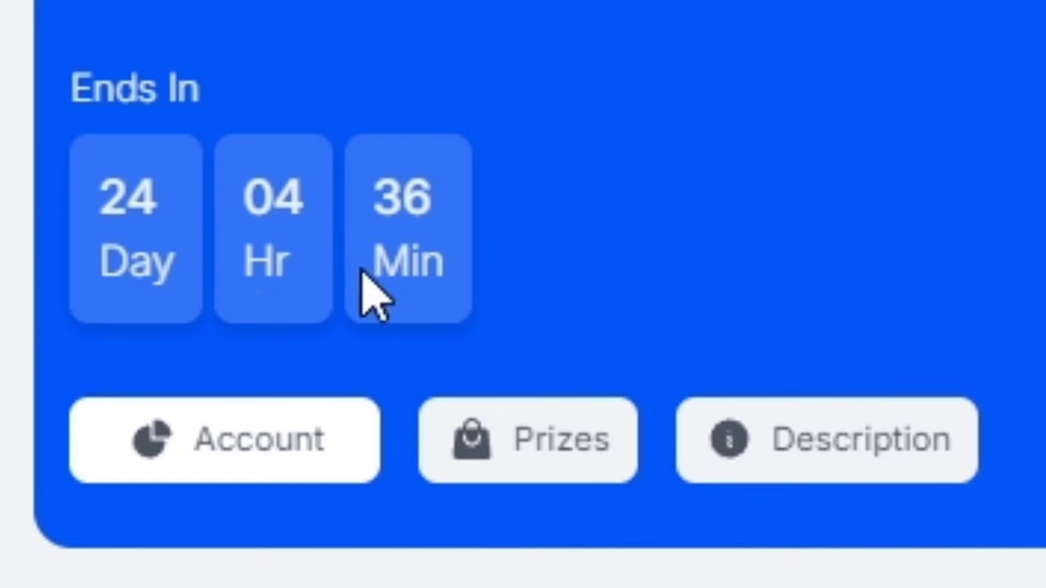
{"action": "left_click_drag", "start_coordinate": [121, 219], "coordinate": [378, 287]}
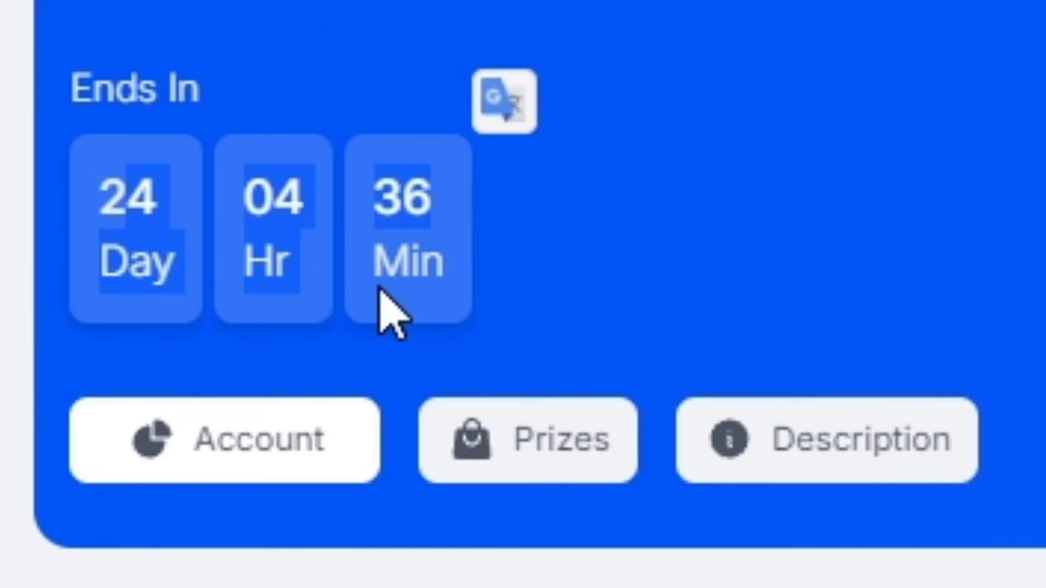
{"action": "left_click", "coordinate": [380, 287]}
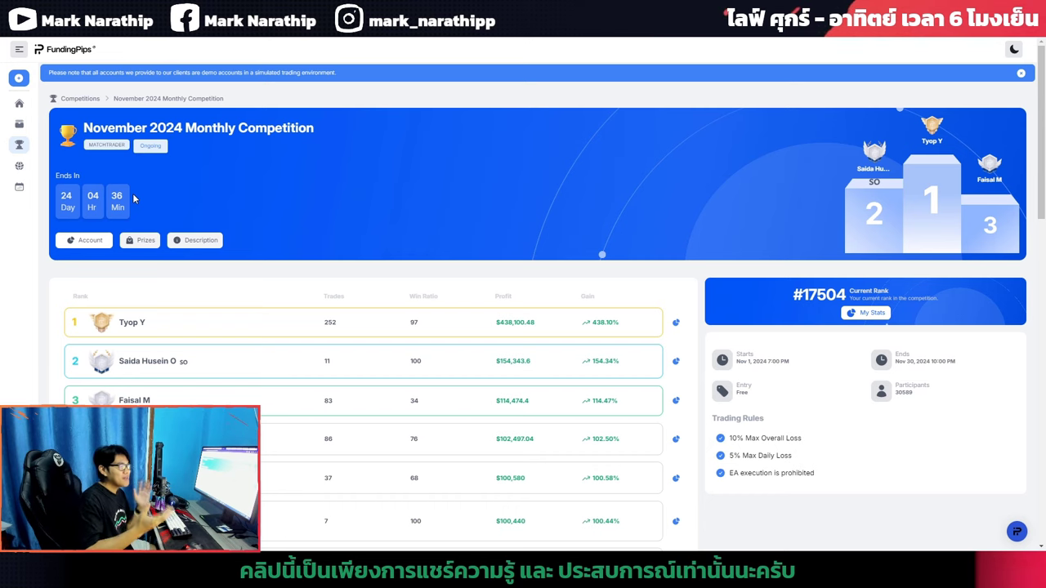